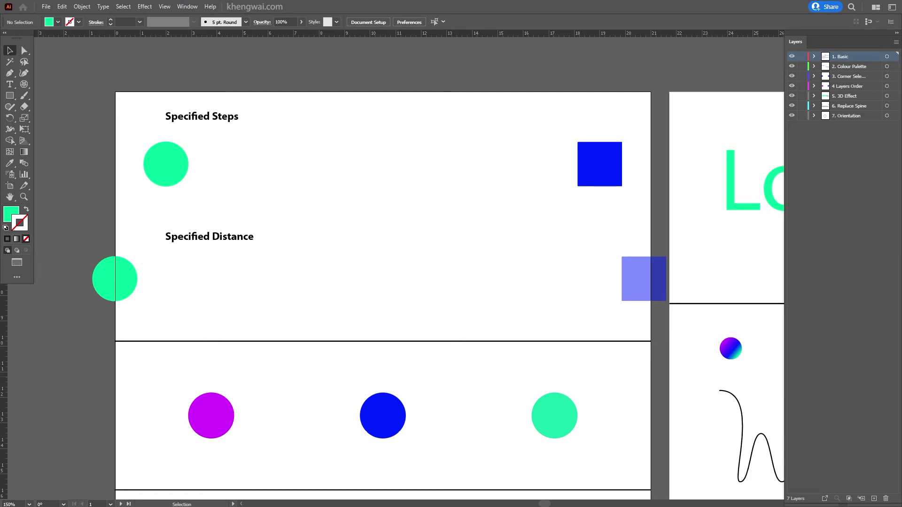
# Blend the green circle and blue square with Object > Blend > Make, giving two intermediate shapes
pyautogui.click(166, 169)
pyautogui.keyDown('shift'); pyautogui.click(605, 178); pyautogui.keyUp('shift')
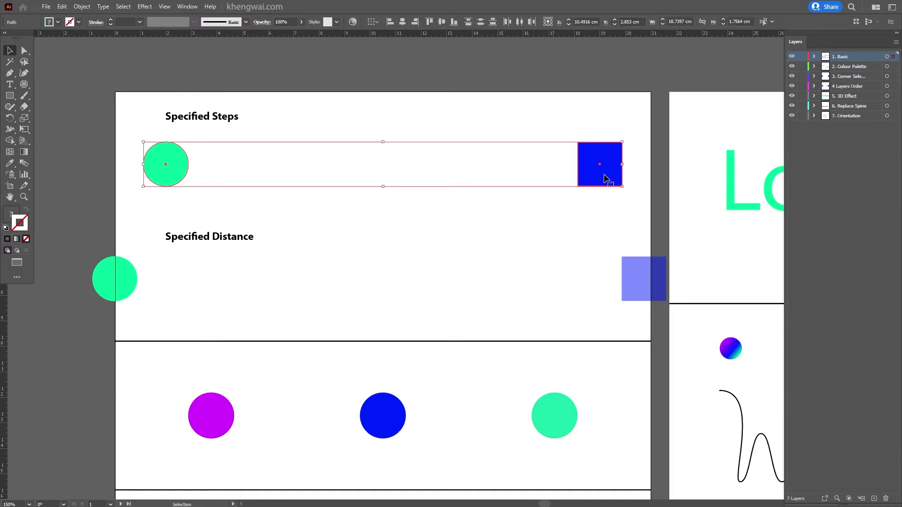
pyautogui.click(80, 7)
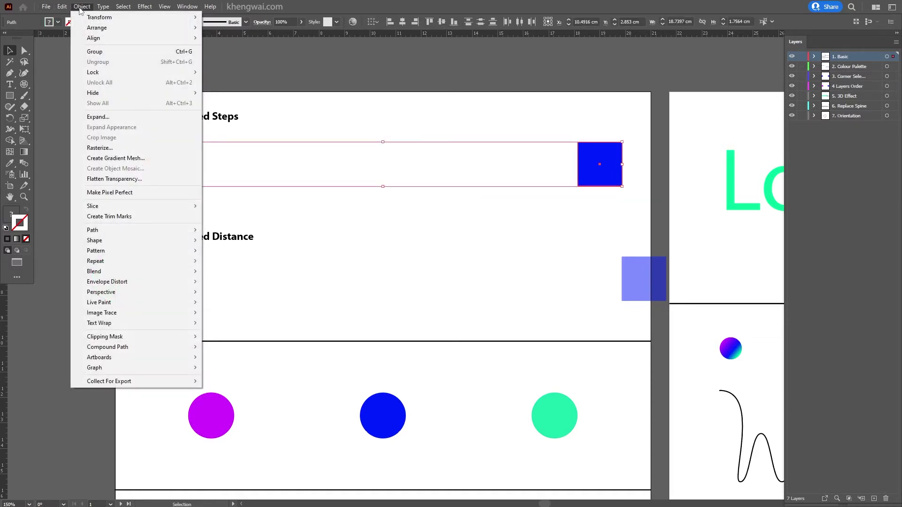
pyautogui.moveTo(141, 271)
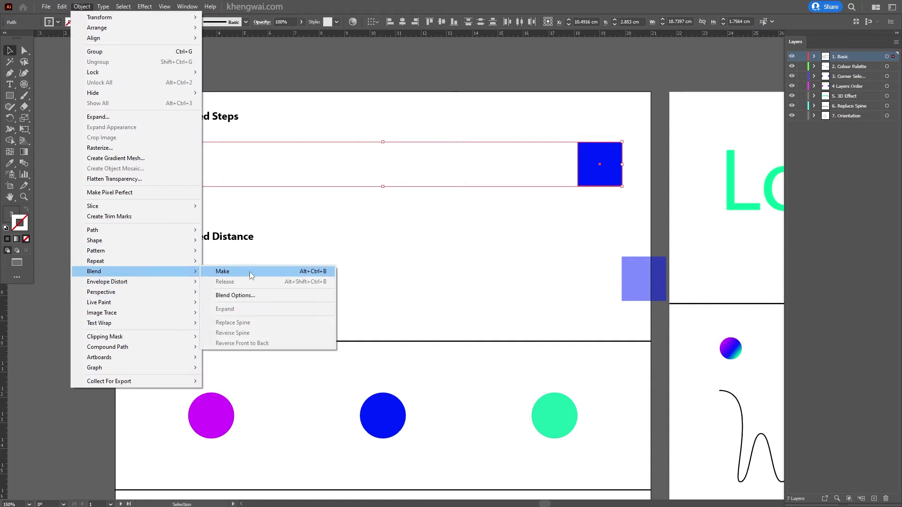
pyautogui.click(251, 275)
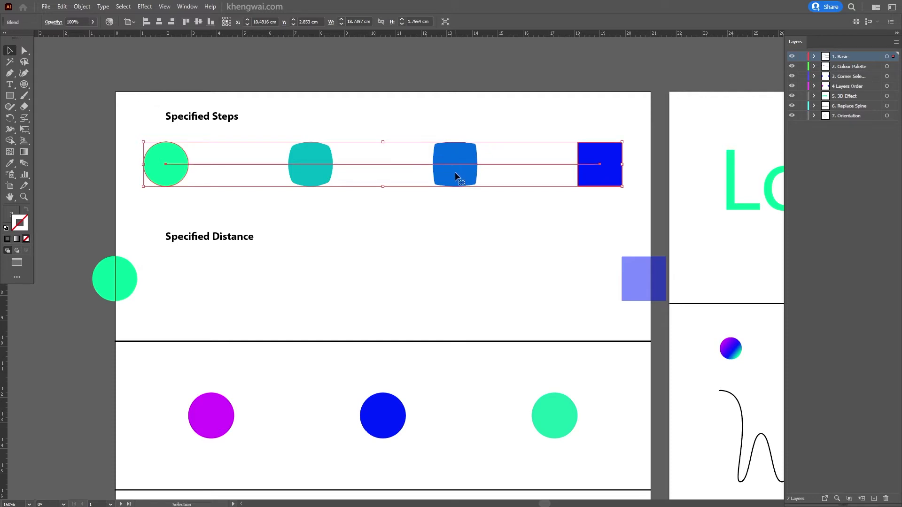
# Set the circle-to-square blend to 8 Specified Steps in Blend Options, then deselect it
pyautogui.click(82, 7)
pyautogui.moveTo(169, 275)
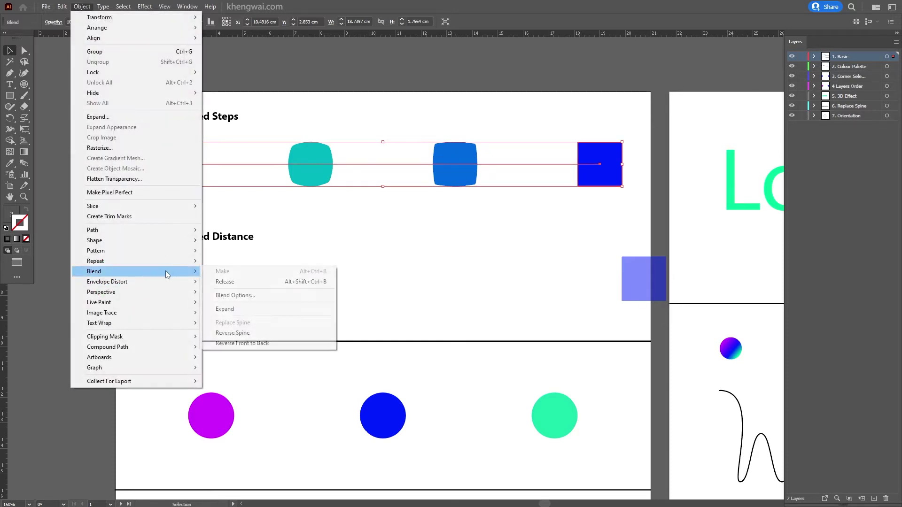
pyautogui.click(252, 295)
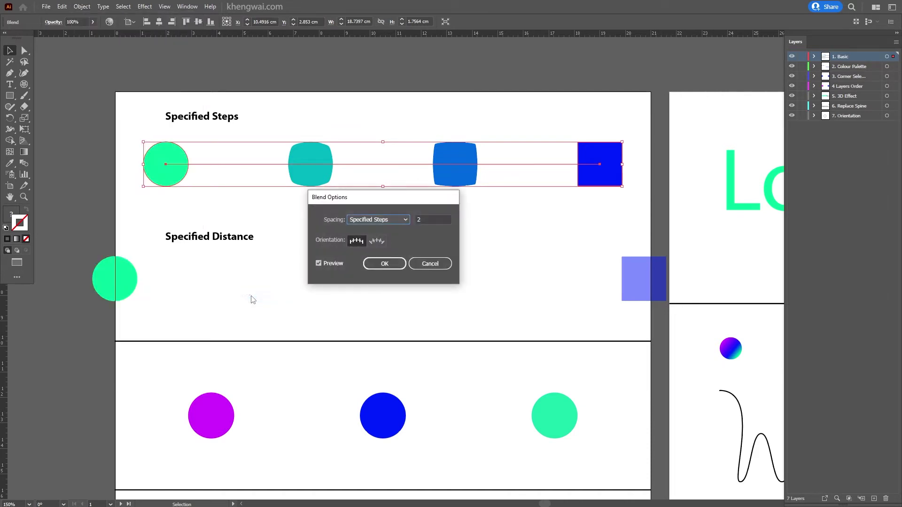
pyautogui.click(427, 220)
pyautogui.write('6')
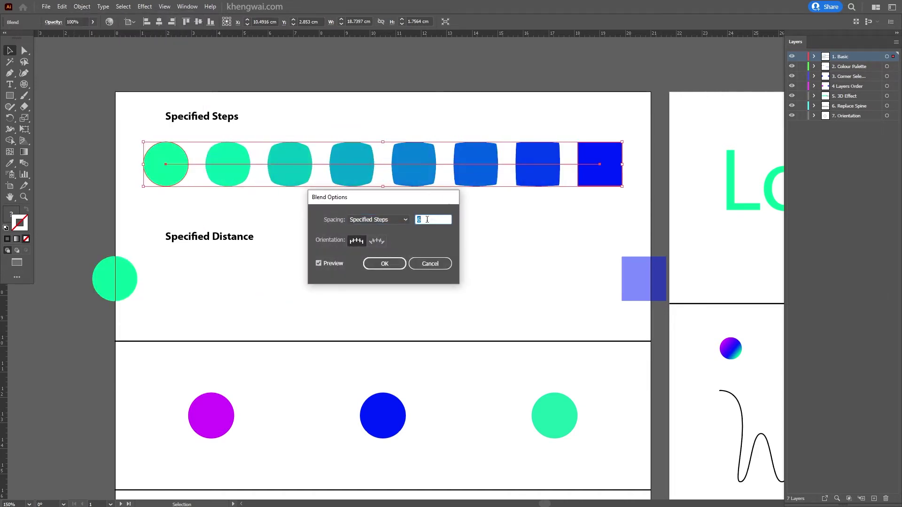
pyautogui.press('Up')
pyautogui.press('Up')
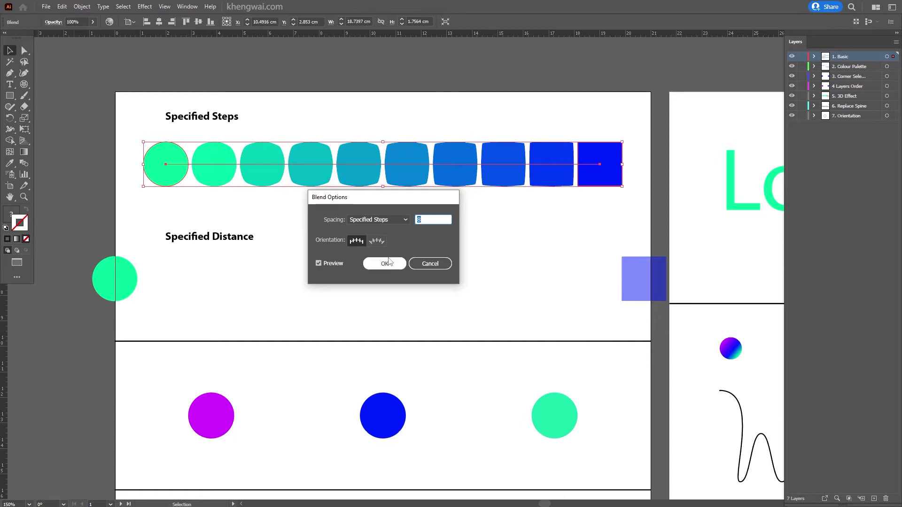
pyautogui.click(386, 260)
pyautogui.click(387, 260)
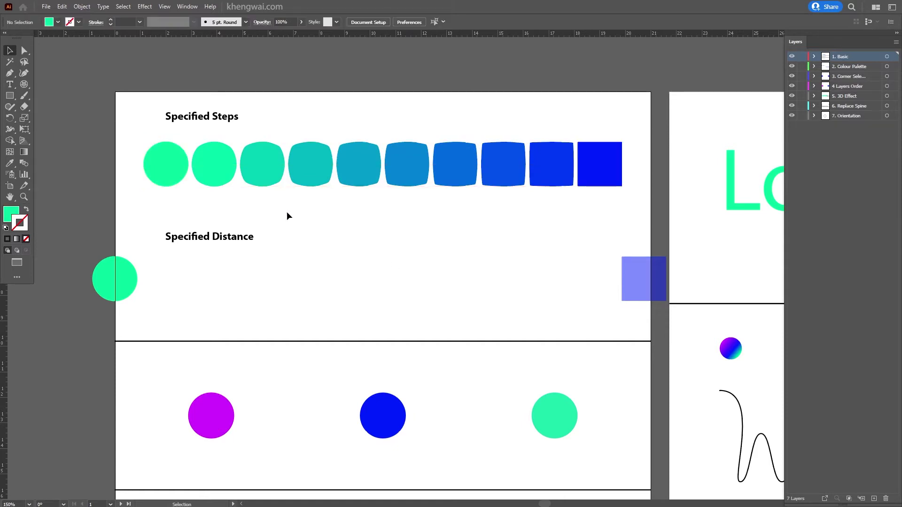
# Set the Blend tool's spacing to Specified Distance of 2 cm
pyautogui.doubleClick(21, 165)
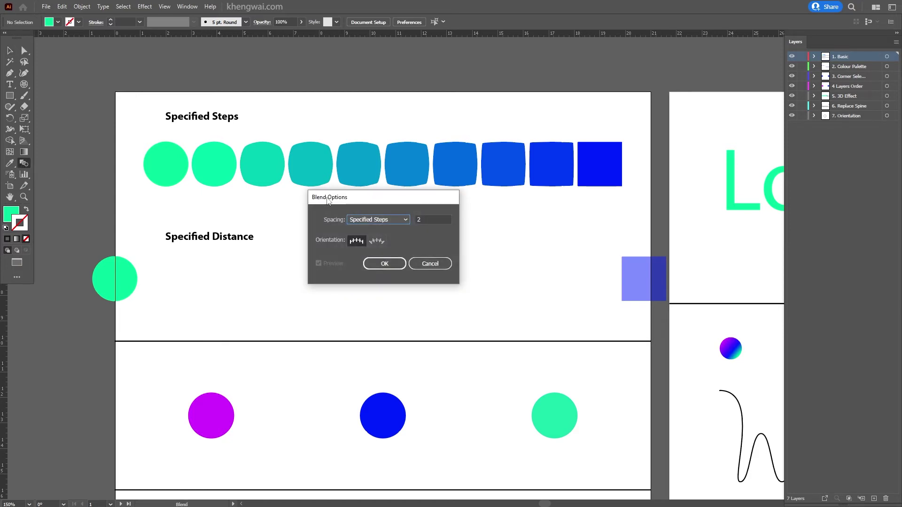
pyautogui.moveTo(327, 201); pyautogui.dragTo(317, 190)
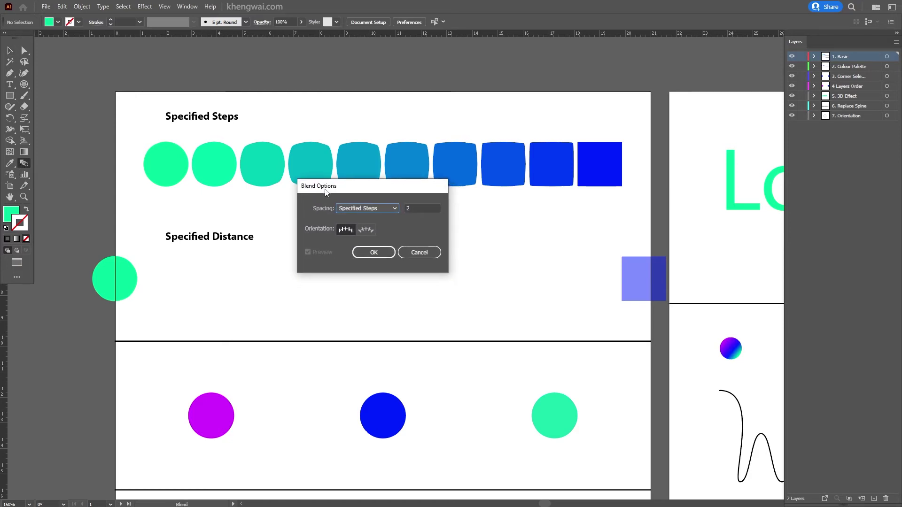
pyautogui.click(361, 211)
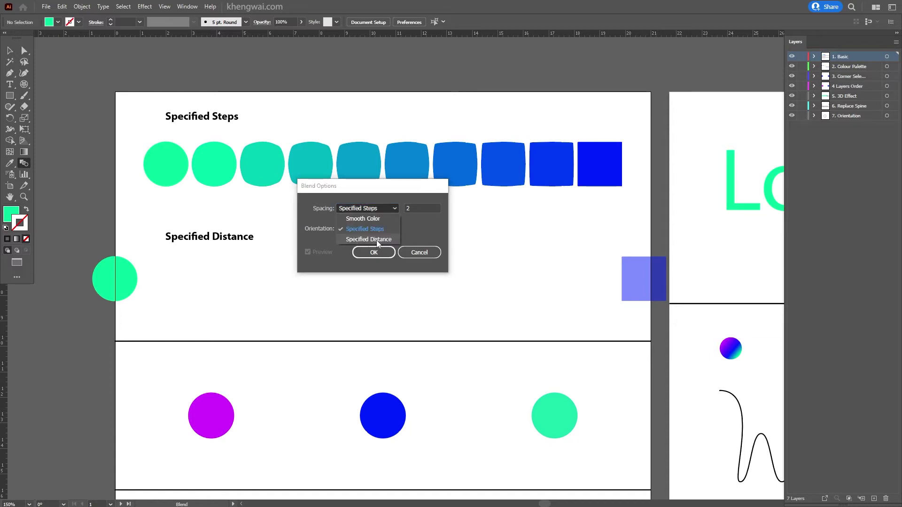
pyautogui.click(375, 240)
pyautogui.write('2')
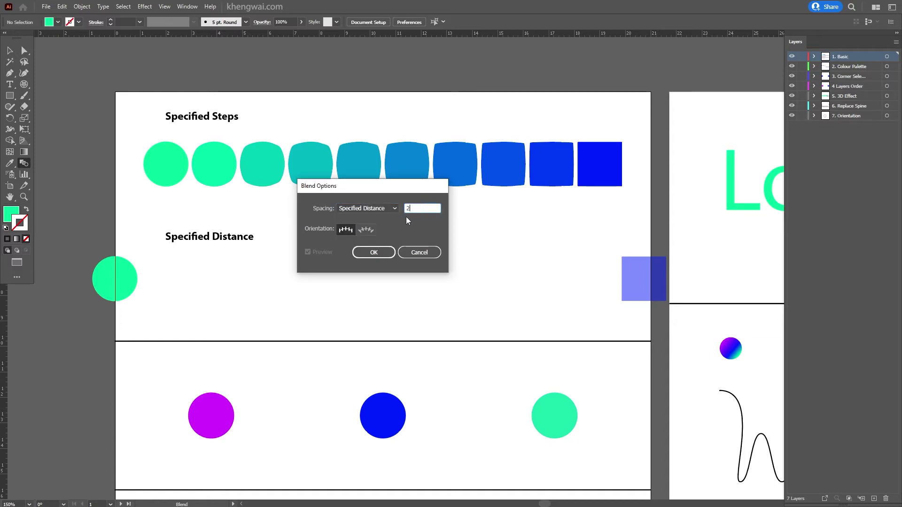
pyautogui.write('cm')
pyautogui.click(378, 254)
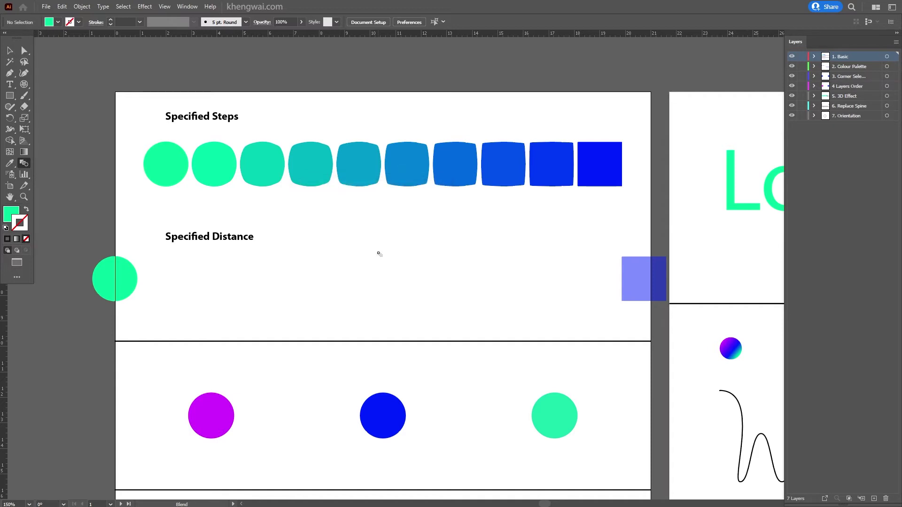
# Blend the green circle and translucent blue square with Alt+Ctrl+B at 2 cm spacing
pyautogui.press('v')
pyautogui.click(136, 288)
pyautogui.keyDown('shift'); pyautogui.click(643, 287); pyautogui.keyUp('shift')
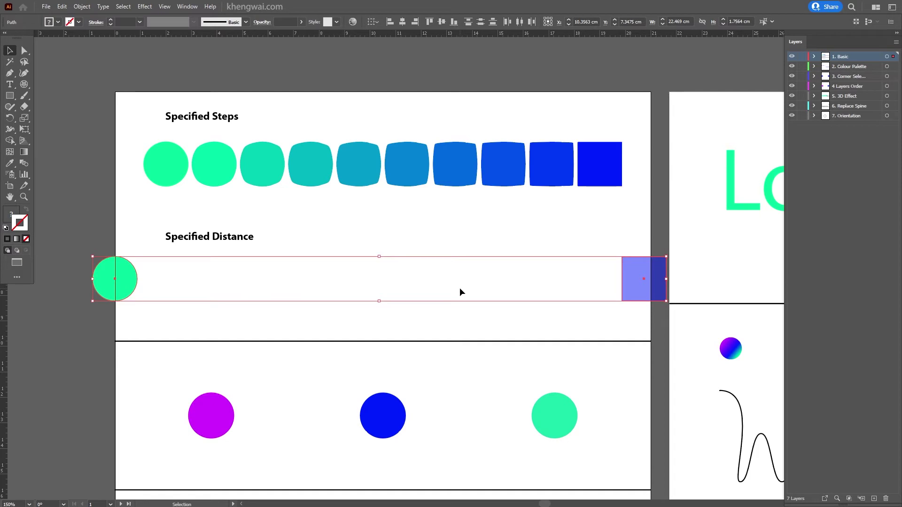
pyautogui.press('a')
pyautogui.hotkey('ctrl', 'alt', 'b')
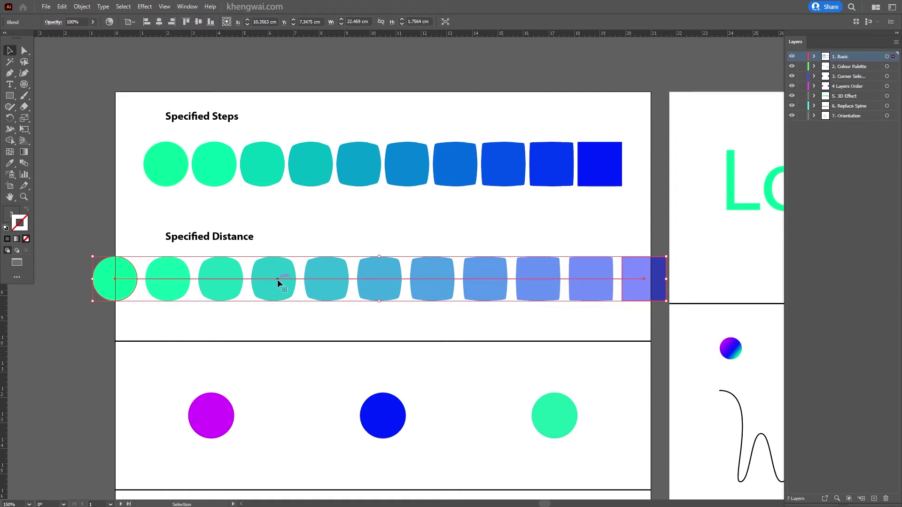
pyautogui.click(542, 313)
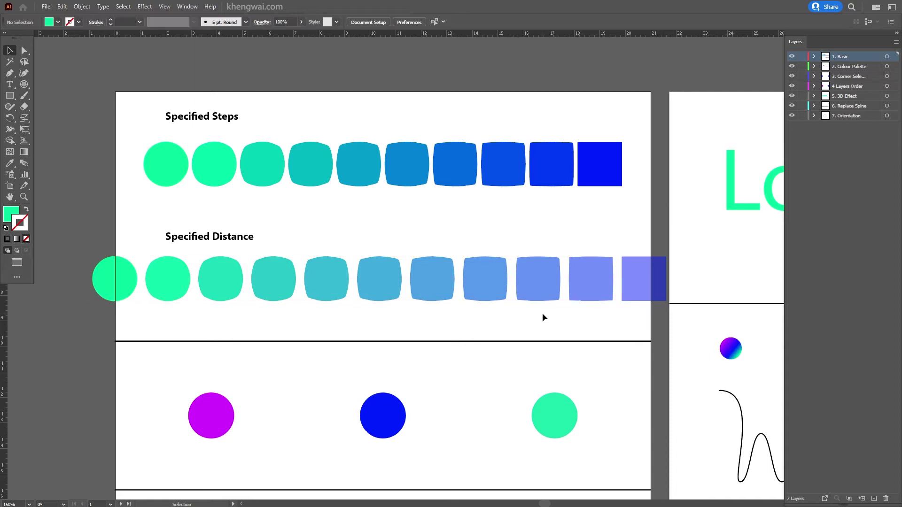
pyautogui.click(650, 284)
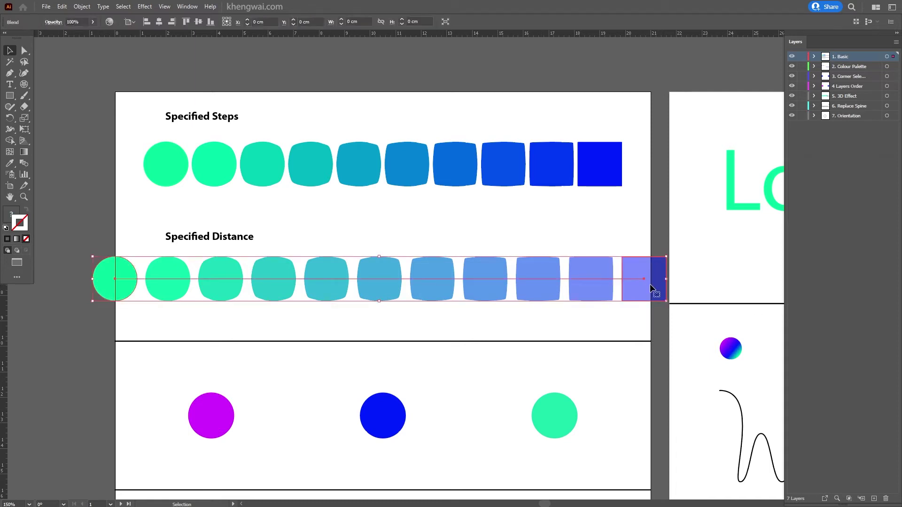
# Extend the distance blend's spine end point slightly to the right
pyautogui.press('a')
pyautogui.click(645, 281)
pyautogui.moveTo(646, 282); pyautogui.dragTo(653, 282)
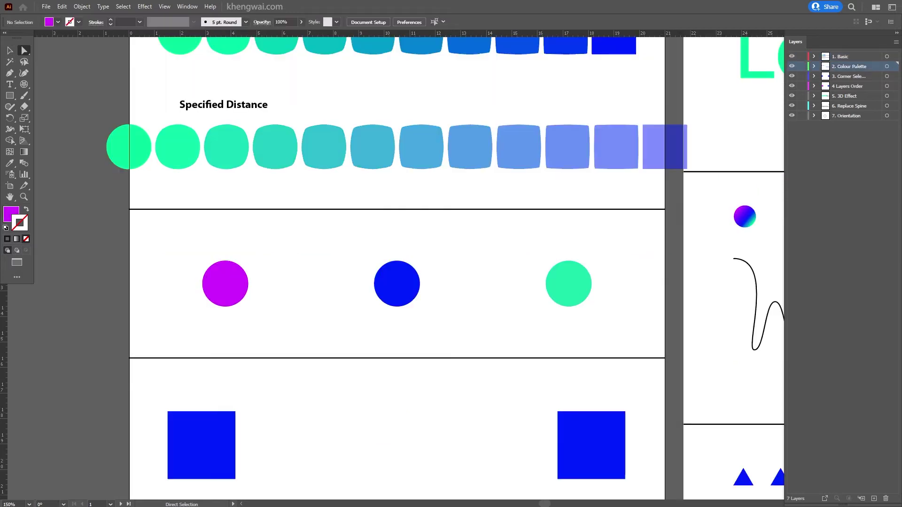
# Blend the purple, blue and green circles using Smooth Color spacing
pyautogui.click(219, 290)
pyautogui.keyDown('shift'); pyautogui.click(381, 289); pyautogui.keyUp('shift')
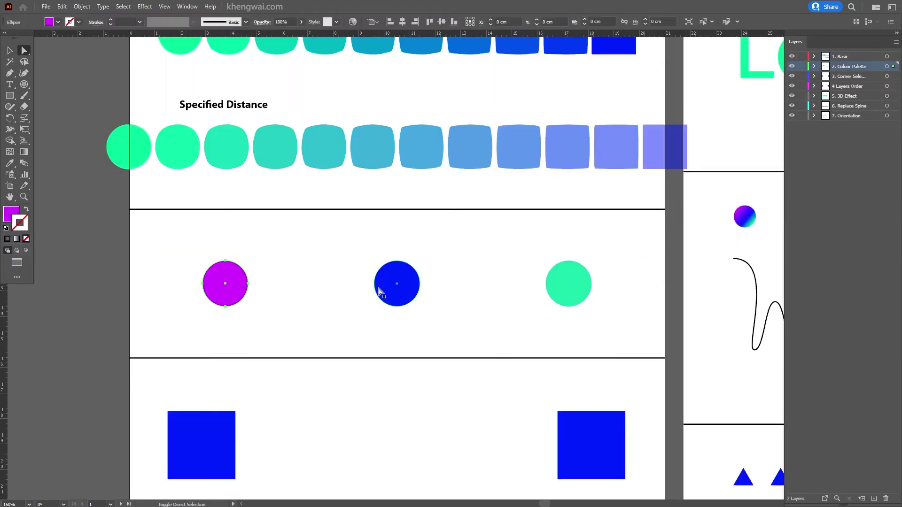
pyautogui.keyDown('shift'); pyautogui.click(578, 291); pyautogui.keyUp('shift')
pyautogui.hotkey('ctrl', 'alt', 'b')
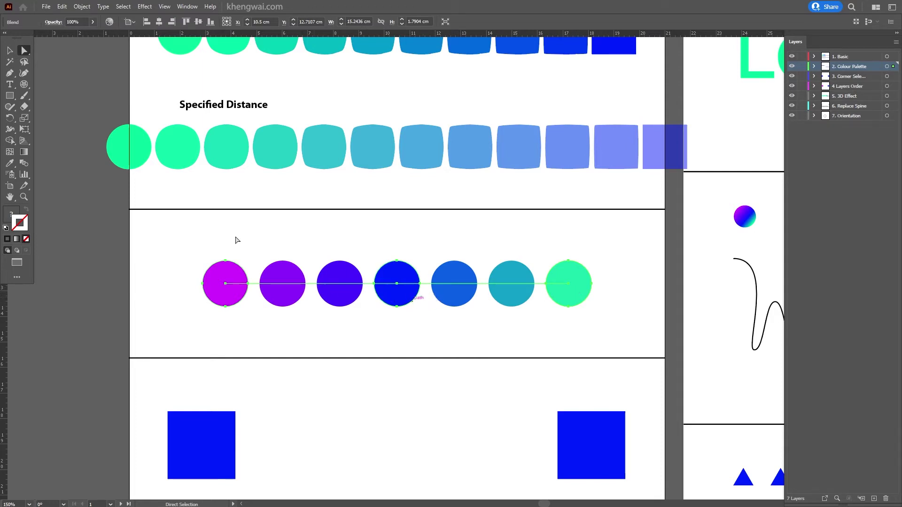
pyautogui.doubleClick(24, 164)
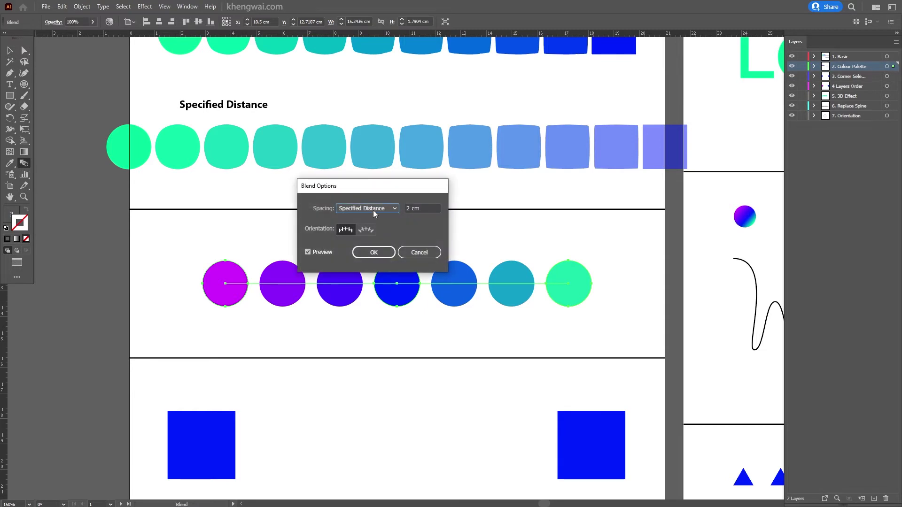
pyautogui.click(373, 210)
pyautogui.click(370, 219)
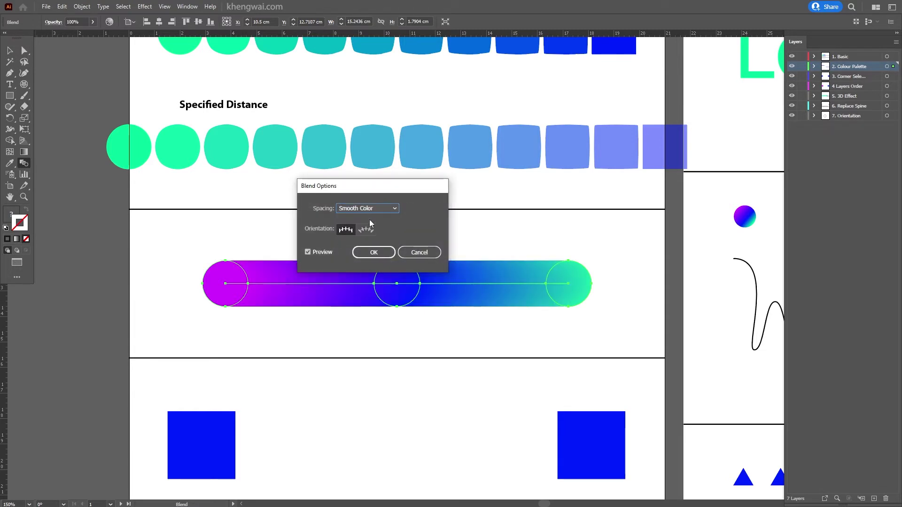
pyautogui.click(374, 253)
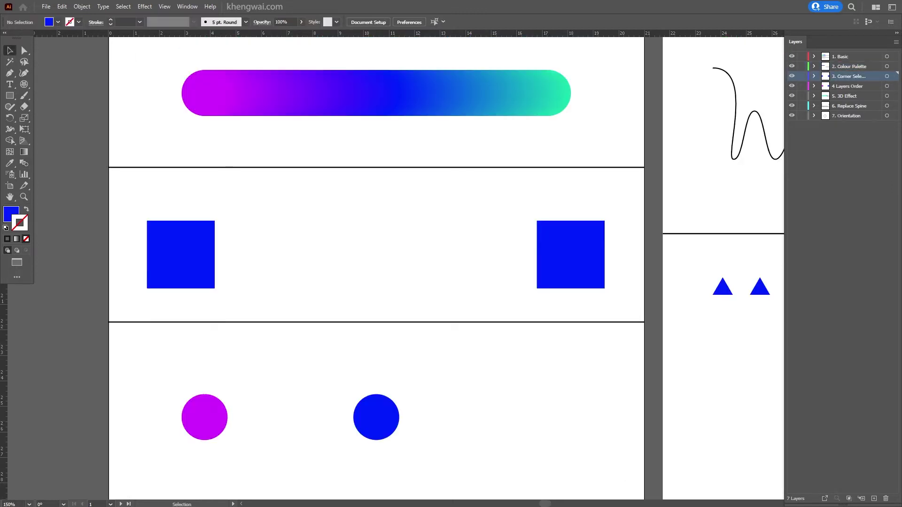
# Try a Blend tool blend between the two blue squares, then undo it
pyautogui.click(25, 164)
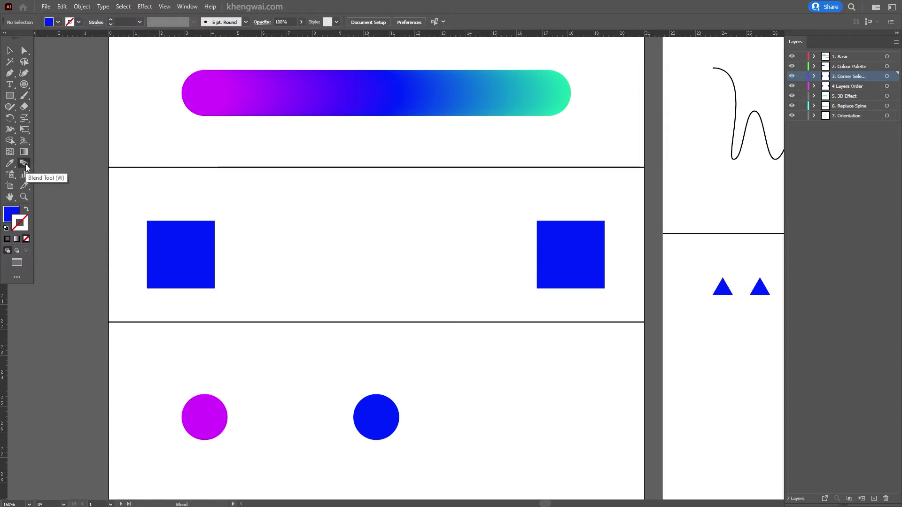
pyautogui.click(181, 257)
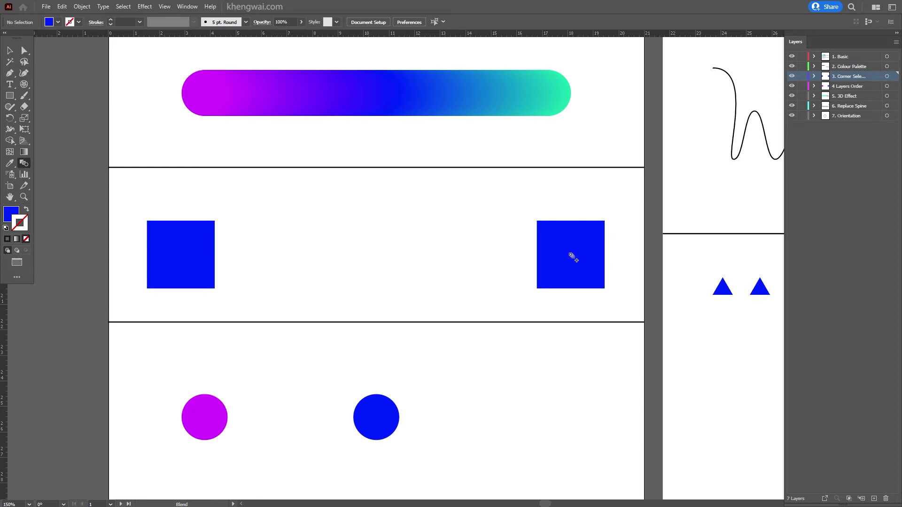
pyautogui.click(573, 256)
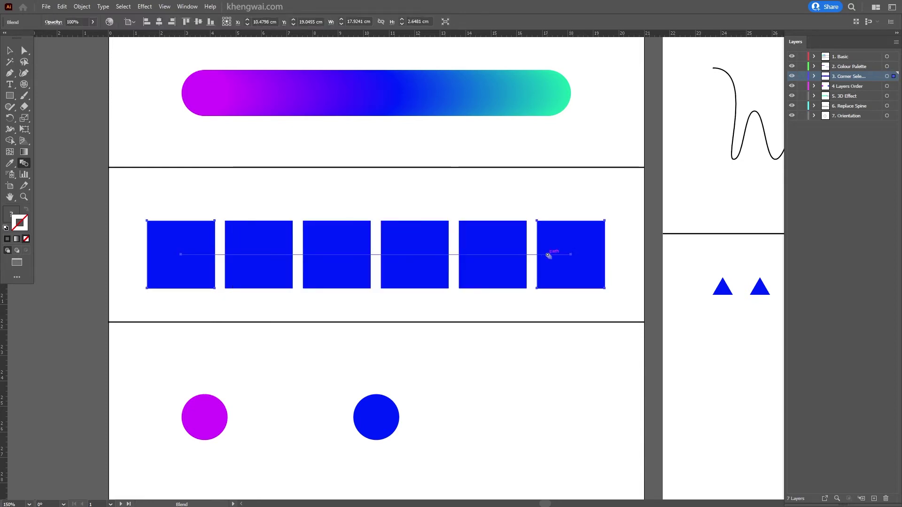
pyautogui.hotkey('ctrl', 'z')
# Blend the squares from the left square's top-left corner to the right square's bottom-right corner
pyautogui.press('v')
pyautogui.click(150, 260)
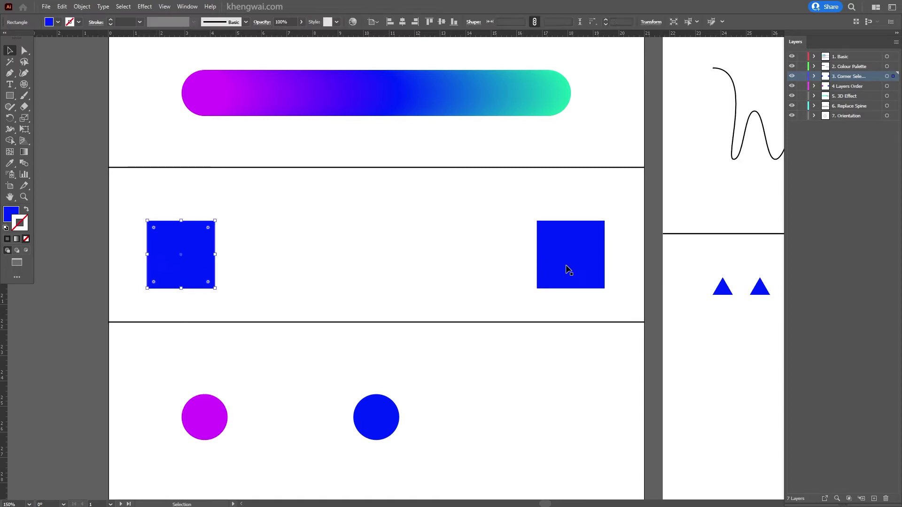
pyautogui.click(567, 270)
pyautogui.click(22, 163)
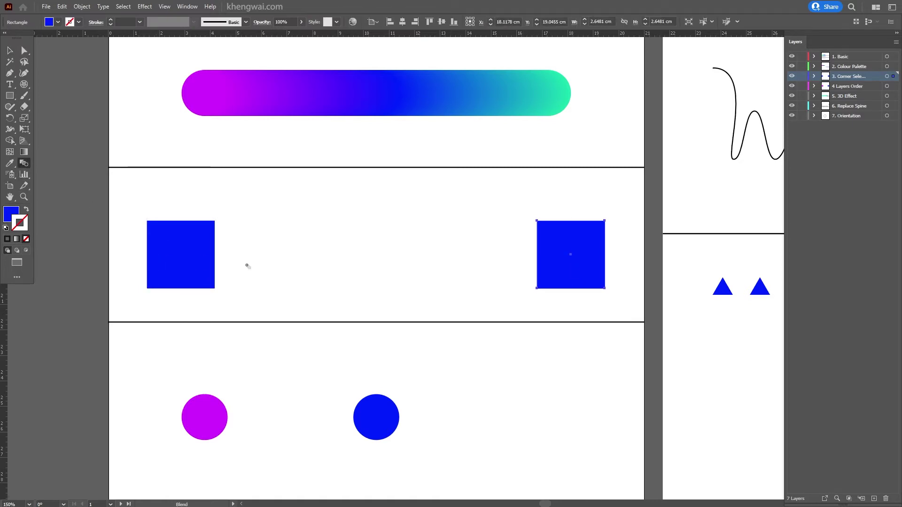
pyautogui.click(170, 244)
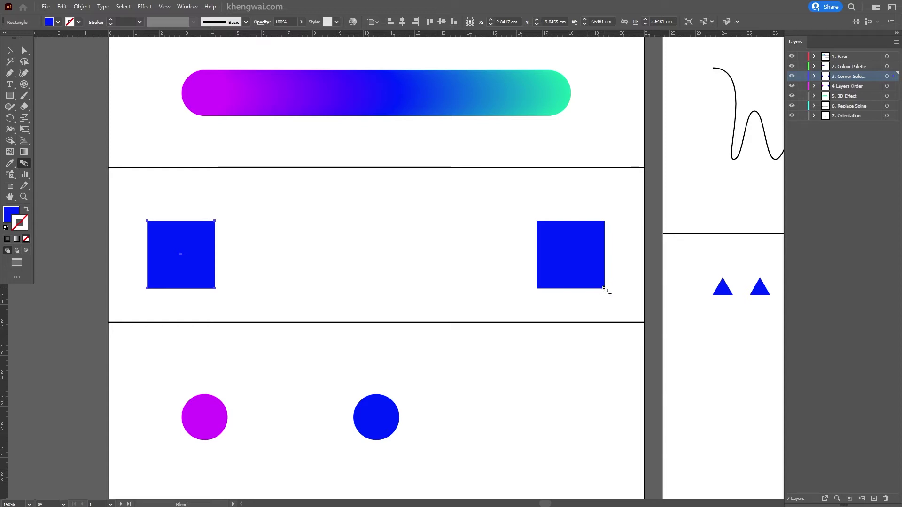
pyautogui.click(605, 289)
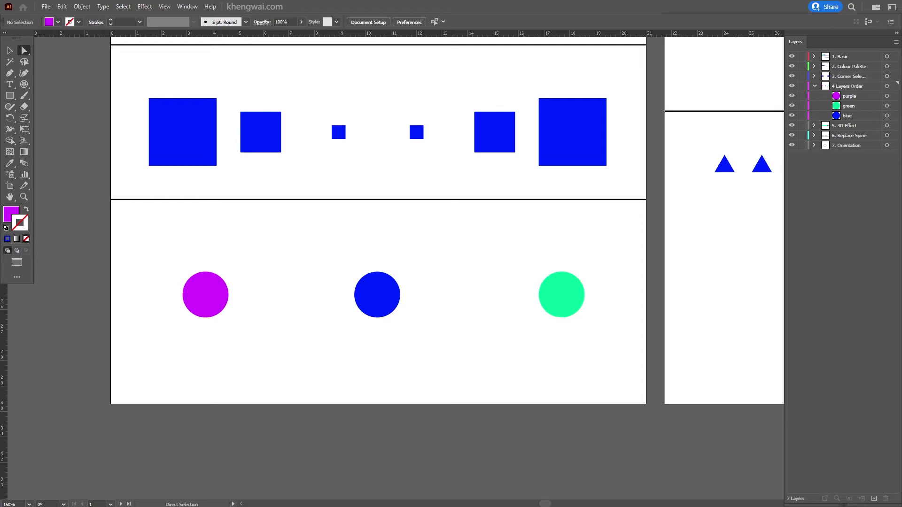
# Check the stacking order of the purple, green and blue circles in the Layers panel
pyautogui.click(222, 308)
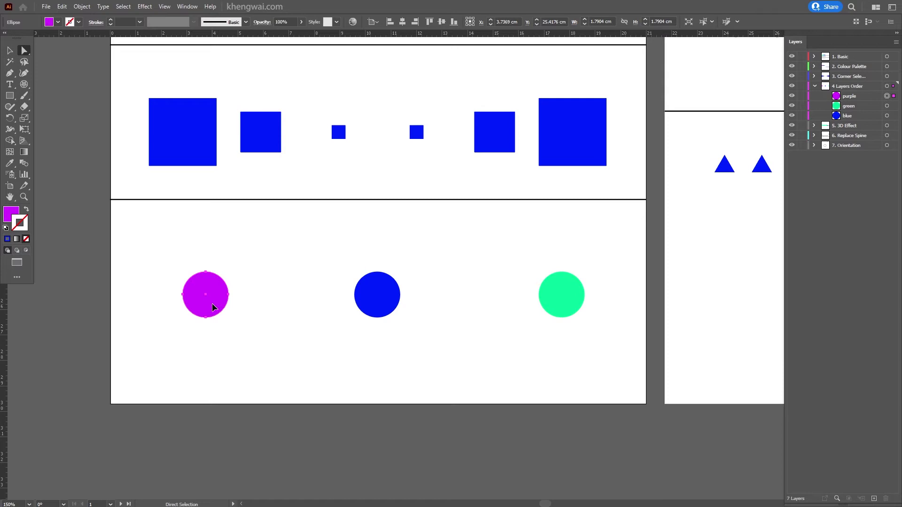
pyautogui.click(389, 305)
pyautogui.click(571, 306)
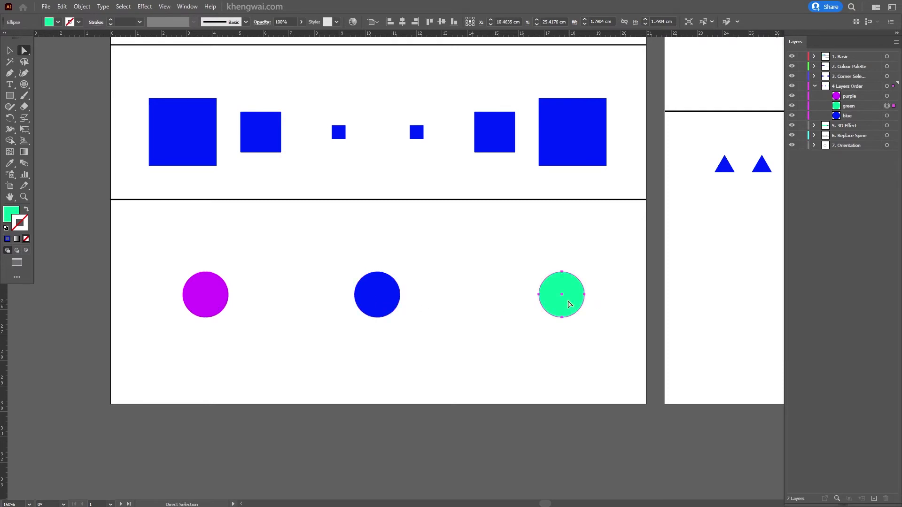
pyautogui.click(855, 97)
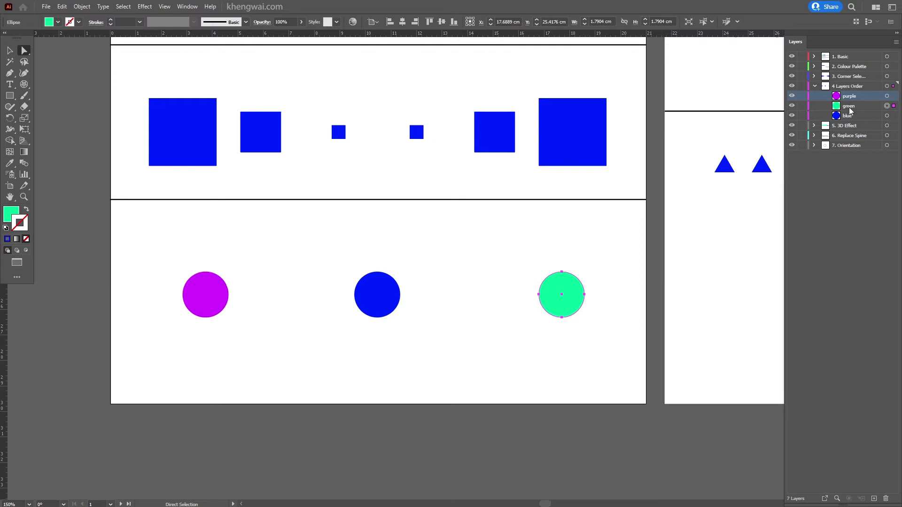
pyautogui.click(852, 108)
pyautogui.click(848, 117)
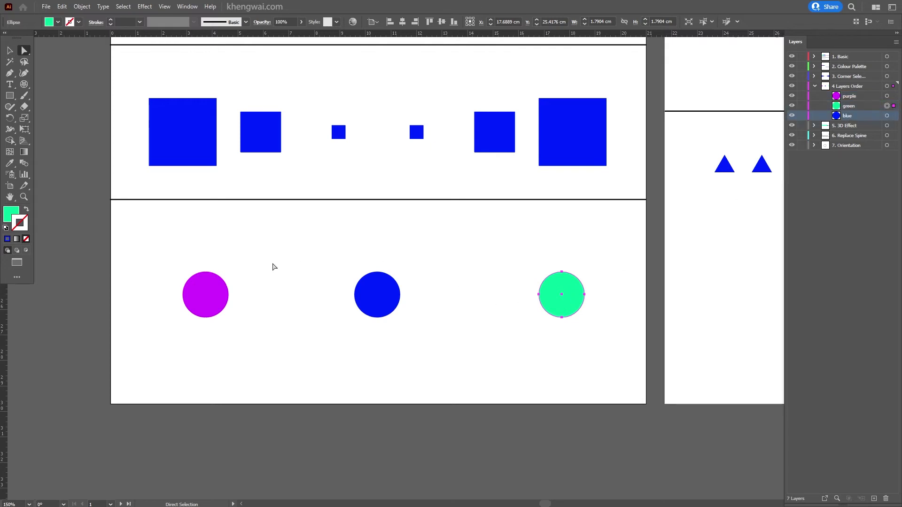
# Blend the three circles and drag a spine point right so blue ends up at the far end
pyautogui.click(217, 302)
pyautogui.keyDown('shift'); pyautogui.click(371, 297); pyautogui.keyUp('shift')
pyautogui.keyDown('shift'); pyautogui.click(575, 301); pyautogui.keyUp('shift')
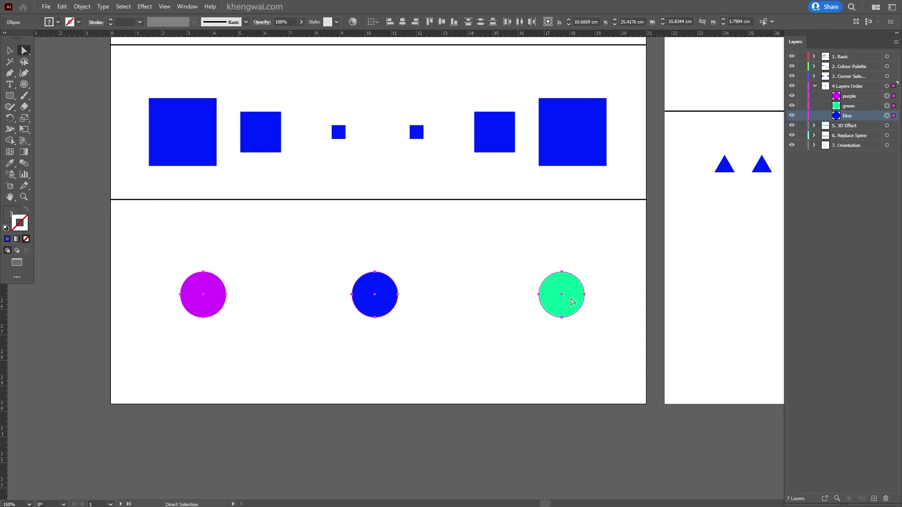
pyautogui.hotkey('ctrl', 'alt', 'b')
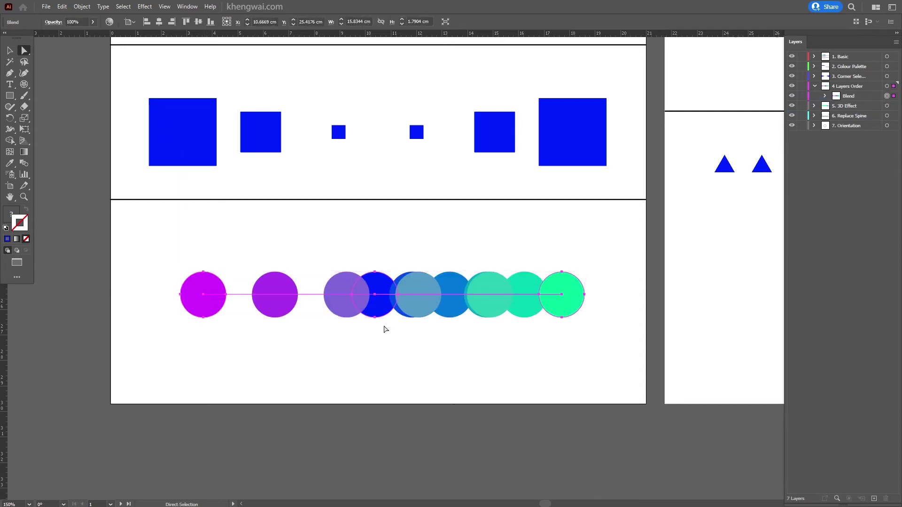
pyautogui.click(825, 96)
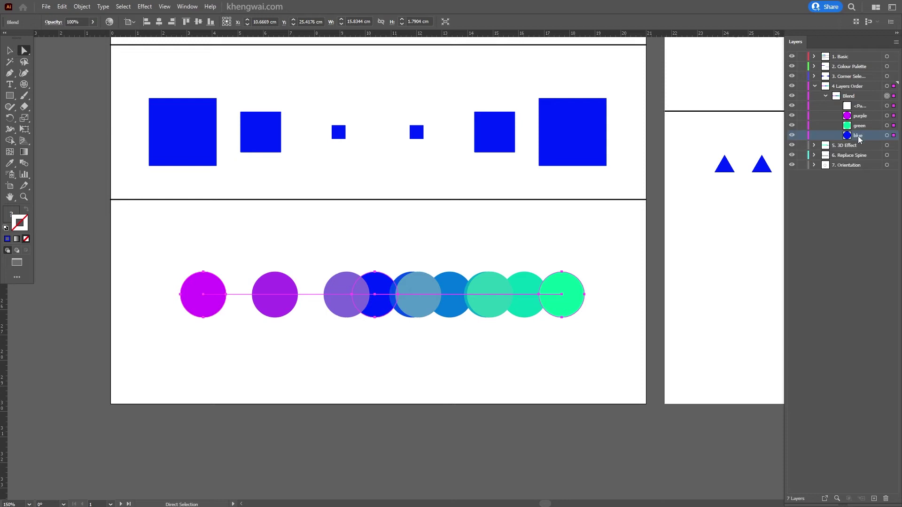
pyautogui.moveTo(424, 297); pyautogui.dragTo(702, 298)
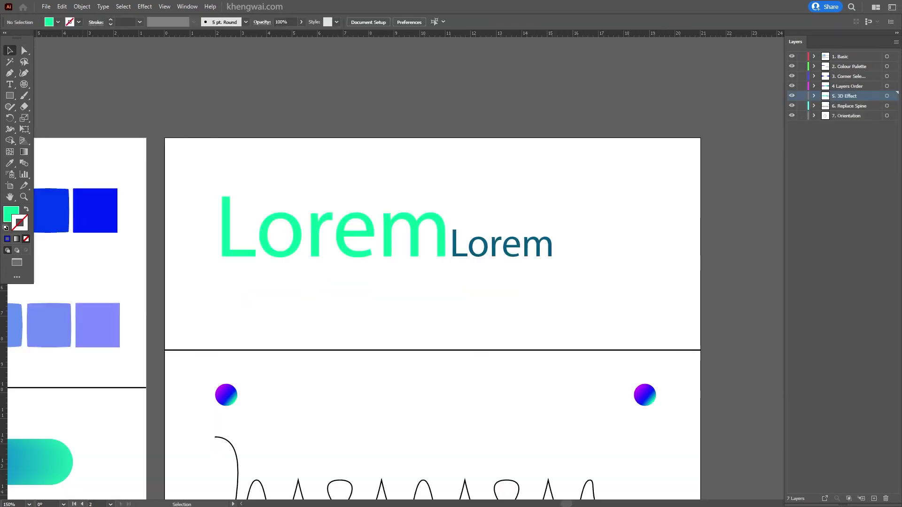
# Blend the green and blue Lorem texts and shift the spine's start point right
pyautogui.click(315, 233)
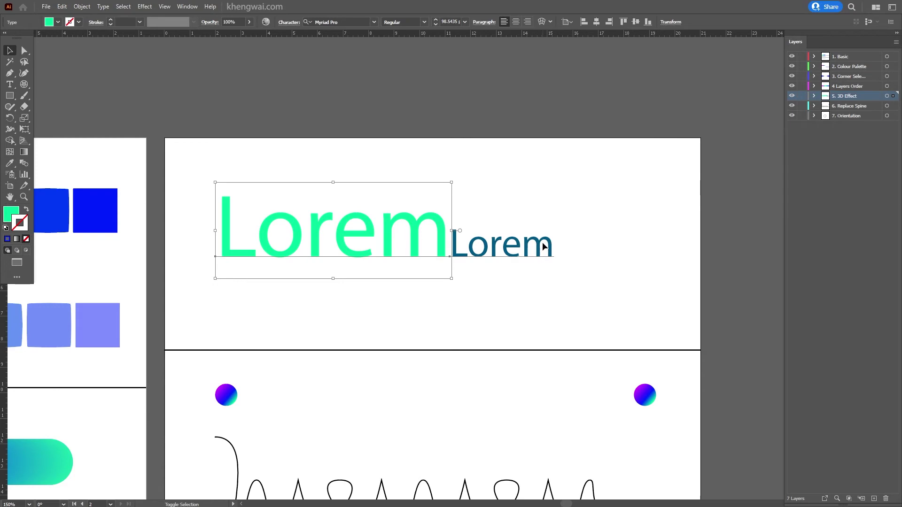
pyautogui.keyDown('shift'); pyautogui.click(544, 246); pyautogui.keyUp('shift')
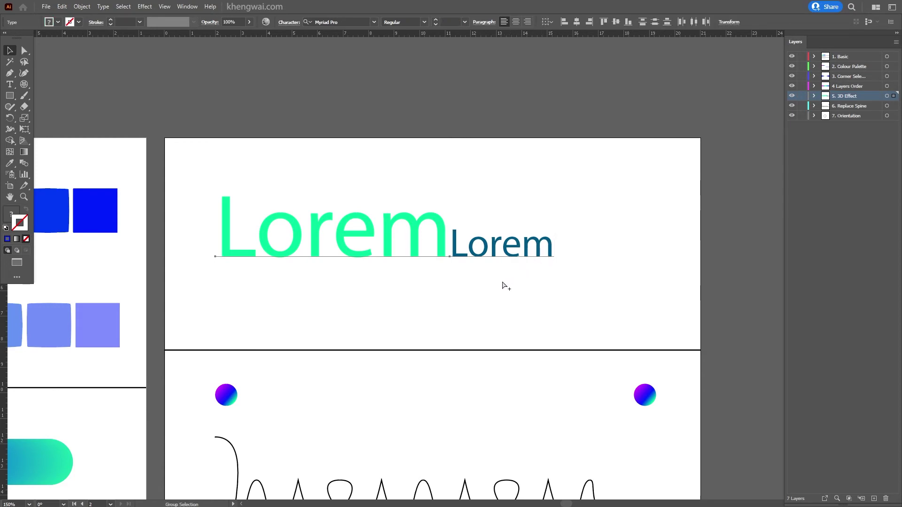
pyautogui.hotkey('ctrl', 'alt', 'b')
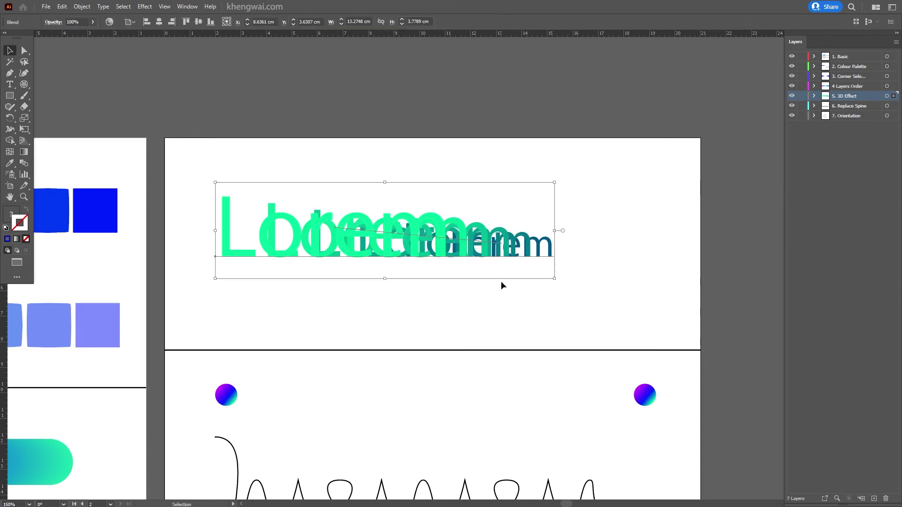
pyautogui.press('a')
pyautogui.click(335, 230)
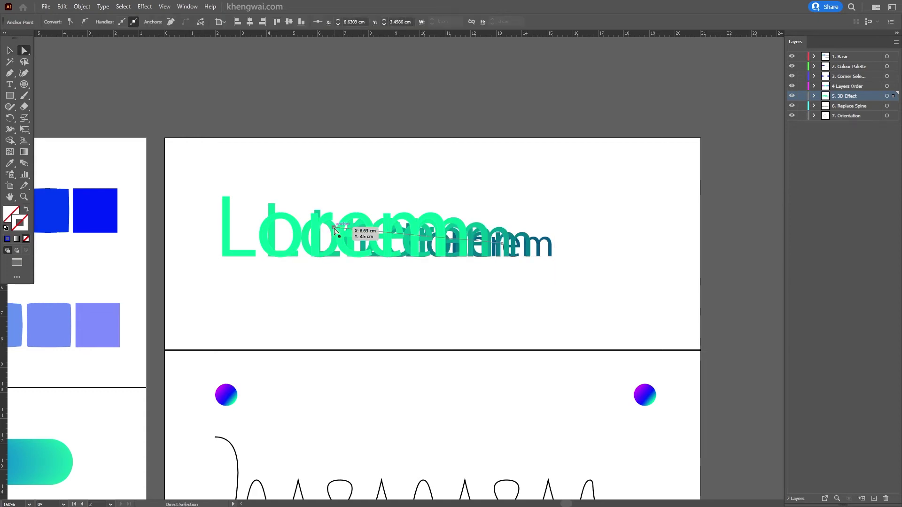
pyautogui.moveTo(335, 230); pyautogui.dragTo(501, 233)
# Raise the Lorem blend's specified steps and lift a spine point for a solid extruded look
pyautogui.doubleClick(24, 163)
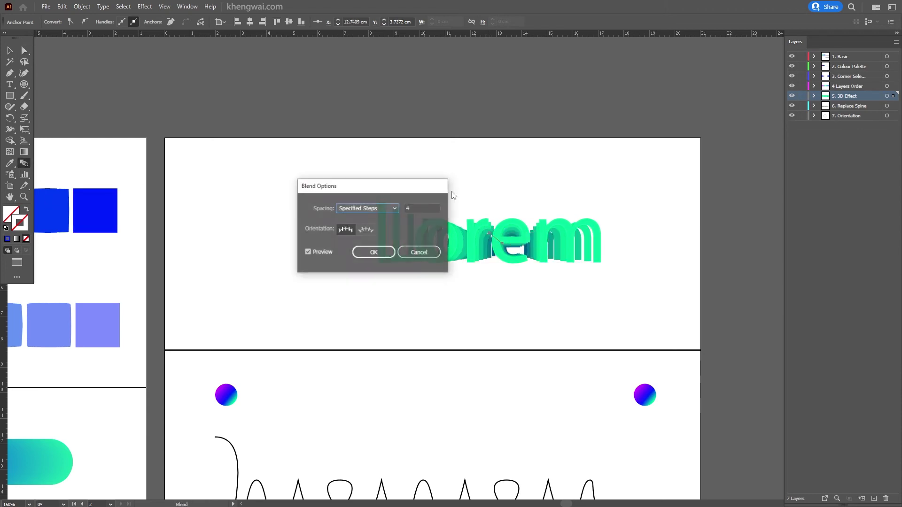
pyautogui.doubleClick(411, 208)
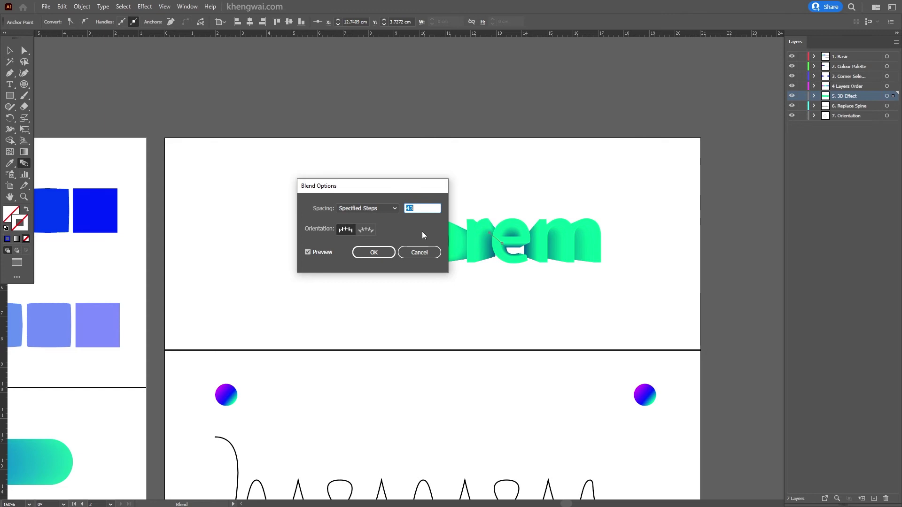
pyautogui.click(373, 252)
pyautogui.press('a')
pyautogui.moveTo(490, 235); pyautogui.dragTo(489, 215)
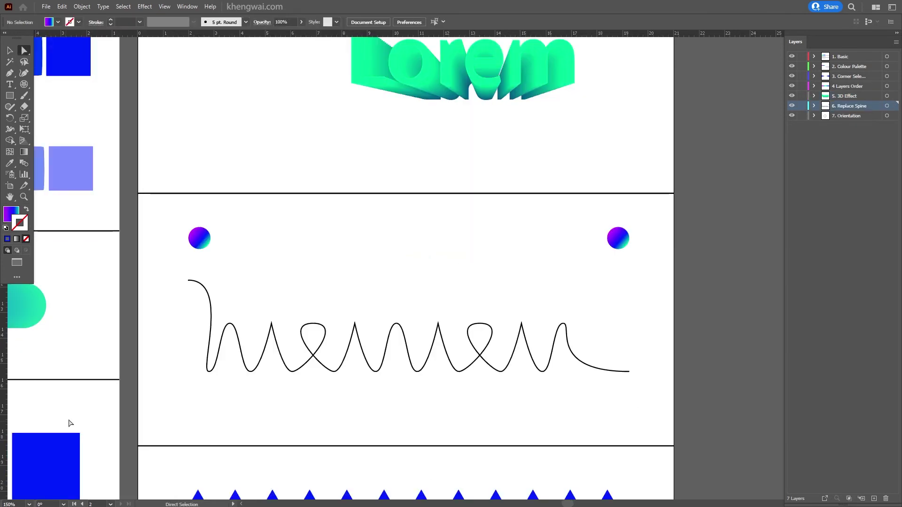
pyautogui.click(199, 242)
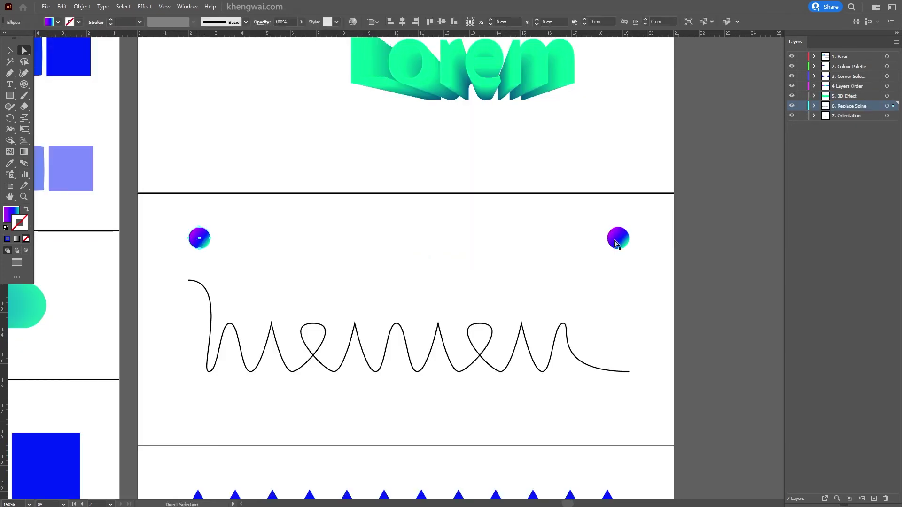
# Blend the two gradient circles with 500 specified steps into a smooth tube
pyautogui.click(200, 242)
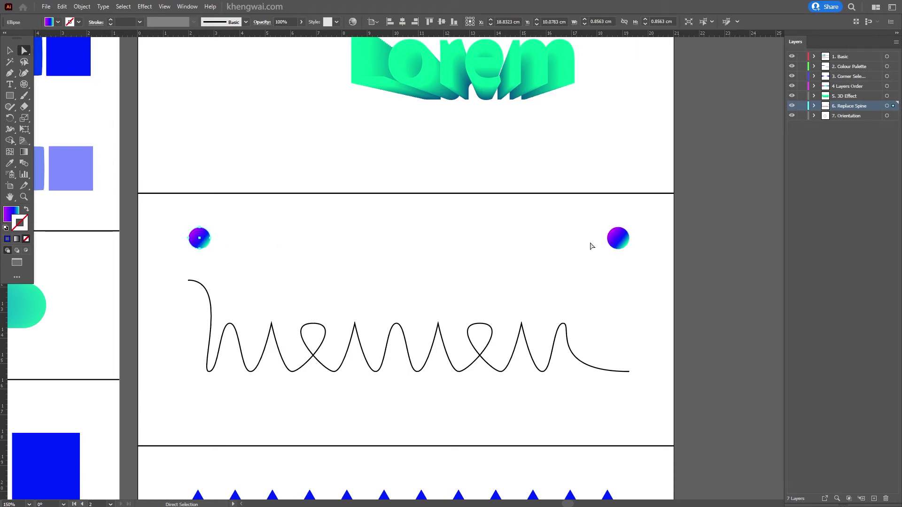
pyautogui.keyDown('shift'); pyautogui.click(620, 239); pyautogui.keyUp('shift')
pyautogui.hotkey('ctrl', 'alt', 'b')
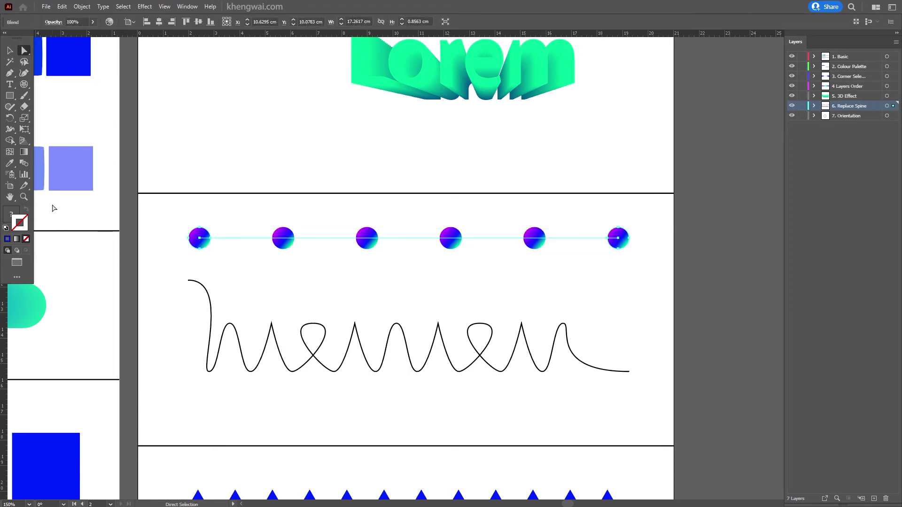
pyautogui.doubleClick(24, 164)
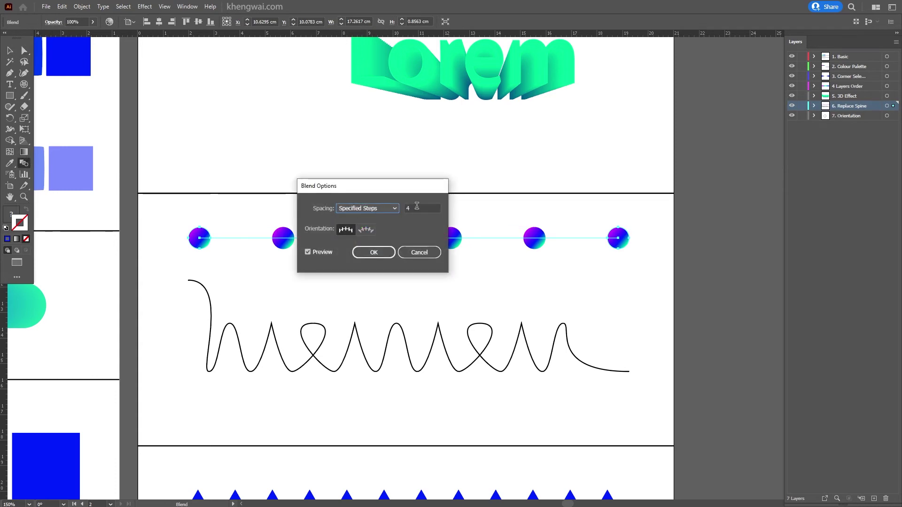
pyautogui.click(422, 207)
pyautogui.press('Up')
pyautogui.press('Up')
pyautogui.press('Up')
pyautogui.press('Up')
pyautogui.press('Up')
pyautogui.press('Up')
pyautogui.press('Up')
pyautogui.press('Up')
pyautogui.press('Up')
pyautogui.press('Up')
pyautogui.press('Up')
pyautogui.press('Up')
pyautogui.press('Up')
pyautogui.press('Up')
pyautogui.press('Up')
pyautogui.press('Up')
pyautogui.press('Up')
pyautogui.press('Up')
pyautogui.press('Up')
pyautogui.press('Up')
pyautogui.press('Up')
pyautogui.press('Up')
pyautogui.press('Up')
pyautogui.press('Up')
pyautogui.press('Up')
pyautogui.press('Up')
pyautogui.press('Up')
pyautogui.press('Up')
pyautogui.press('Up')
pyautogui.press('Up')
pyautogui.press('Up')
pyautogui.press('Up')
pyautogui.press('Up')
pyautogui.press('Up')
pyautogui.press('Up')
pyautogui.press('Up')
pyautogui.press('Up')
pyautogui.press('Up')
pyautogui.press('Up')
pyautogui.press('Up')
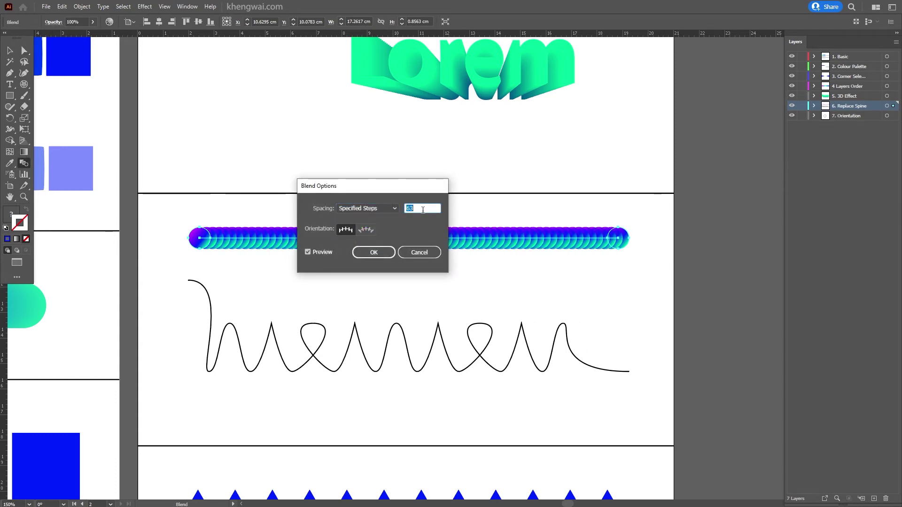
pyautogui.press('Up')
pyautogui.press('Up')
pyautogui.press('Up')
pyautogui.press('Up')
pyautogui.press('Up')
pyautogui.press('Up')
pyautogui.press('Up')
pyautogui.press('Up')
pyautogui.press('Up')
pyautogui.press('Up')
pyautogui.press('Up')
pyautogui.press('Up')
pyautogui.press('Up')
pyautogui.press('Up')
pyautogui.press('Up')
pyautogui.press('Up')
pyautogui.press('Up')
pyautogui.press('Up')
pyautogui.press('Up')
pyautogui.press('Up')
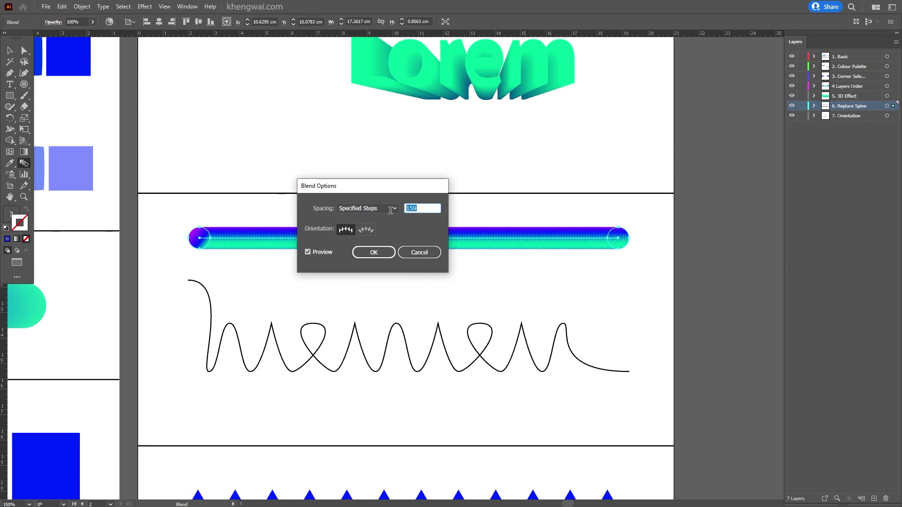
pyautogui.write('500')
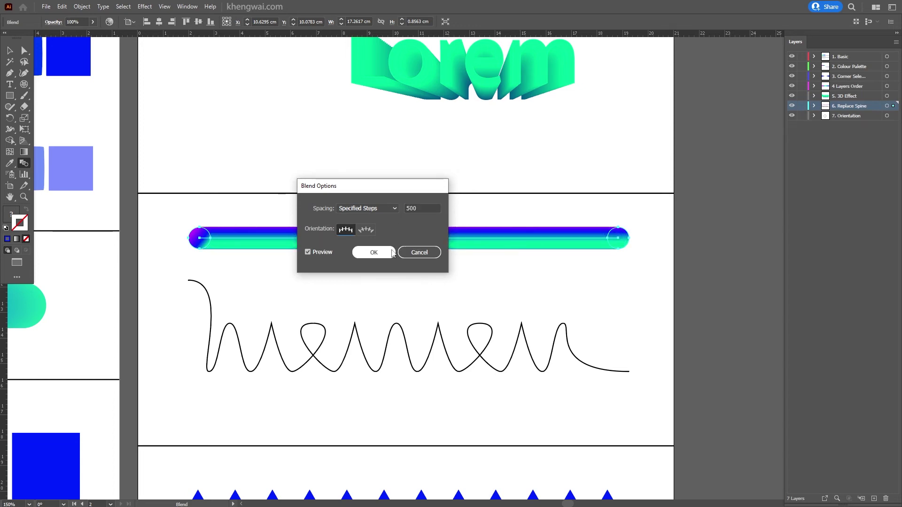
pyautogui.click(386, 253)
# Select the gradient tube and the squiggle path below it
pyautogui.press('v')
pyautogui.click(422, 271)
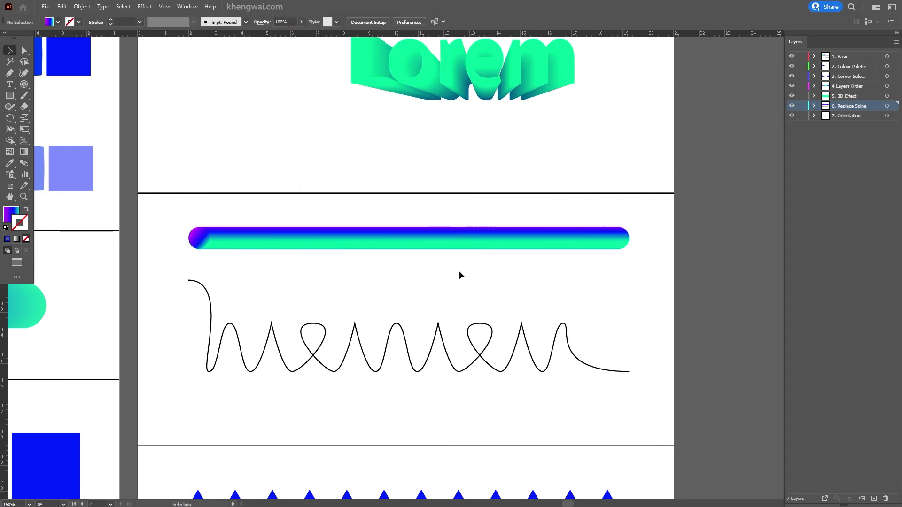
pyautogui.moveTo(359, 298); pyautogui.dragTo(437, 376)
pyautogui.click(421, 239)
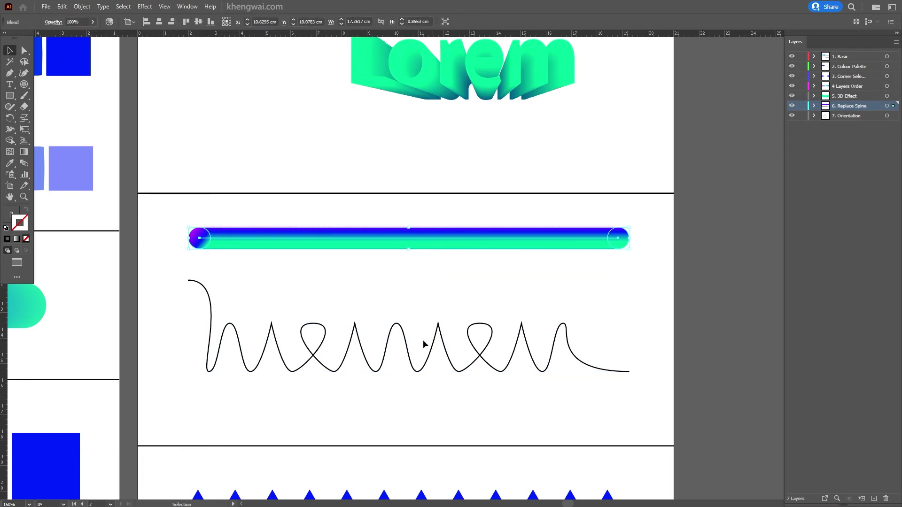
pyautogui.moveTo(425, 347); pyautogui.dragTo(440, 376)
# Make the gradient tube follow the squiggle path with Object > Blend > Replace Spine
pyautogui.click(446, 396)
pyautogui.click(398, 240)
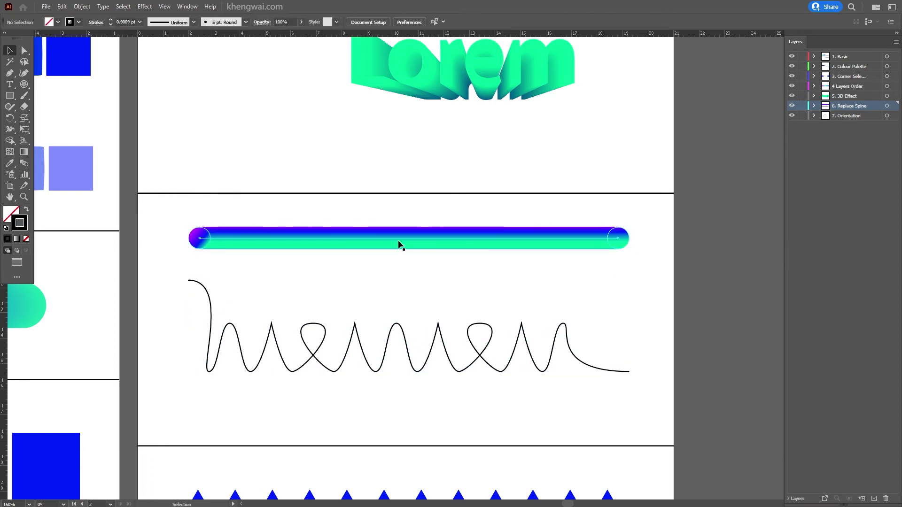
pyautogui.moveTo(416, 369); pyautogui.dragTo(452, 384)
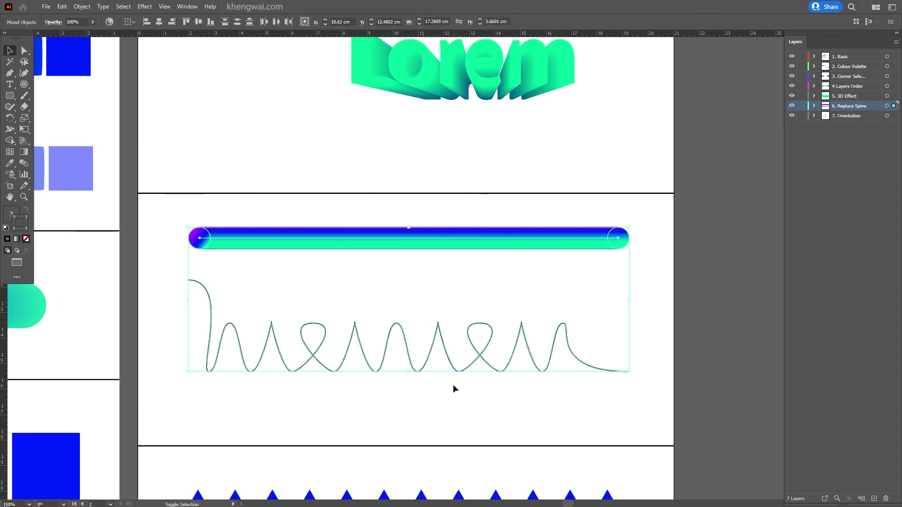
pyautogui.click(78, 7)
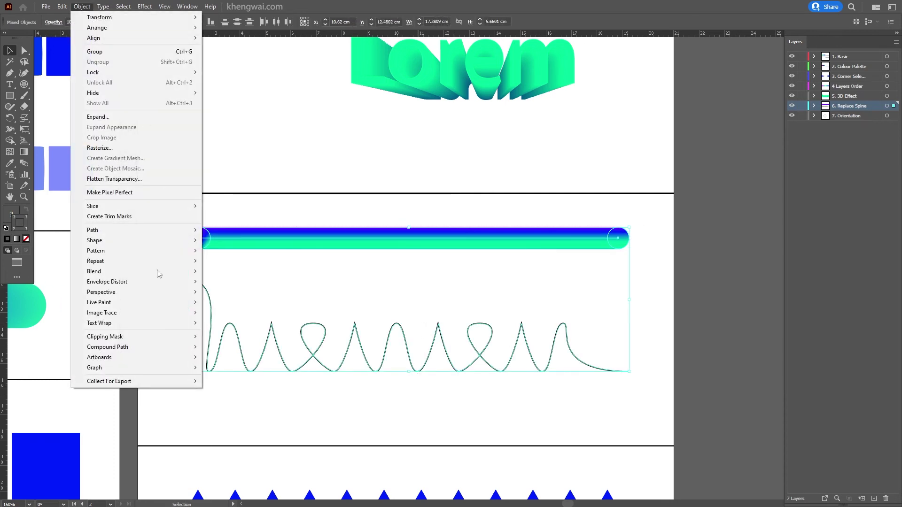
pyautogui.moveTo(148, 275)
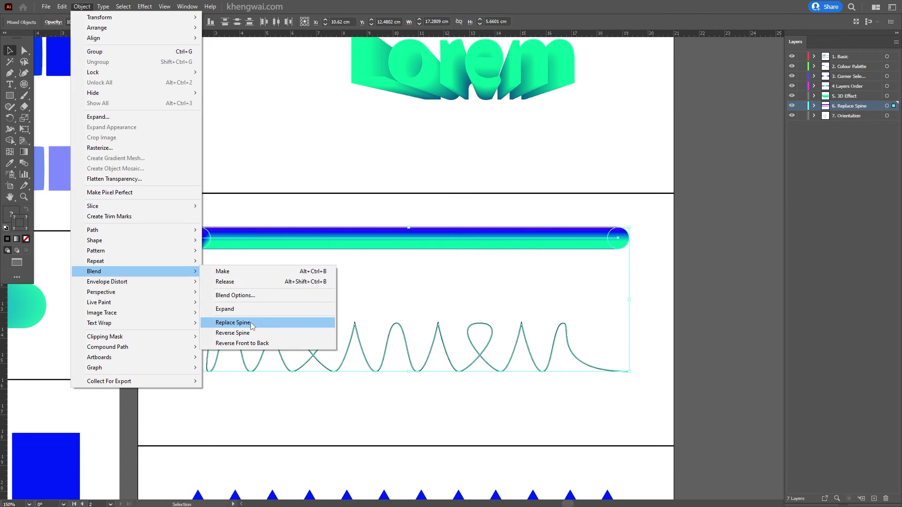
pyautogui.click(265, 329)
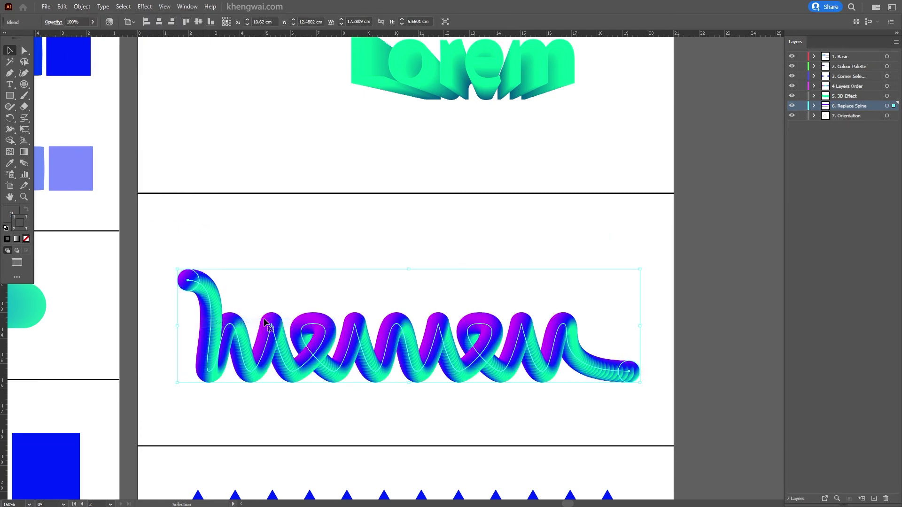
pyautogui.click(408, 418)
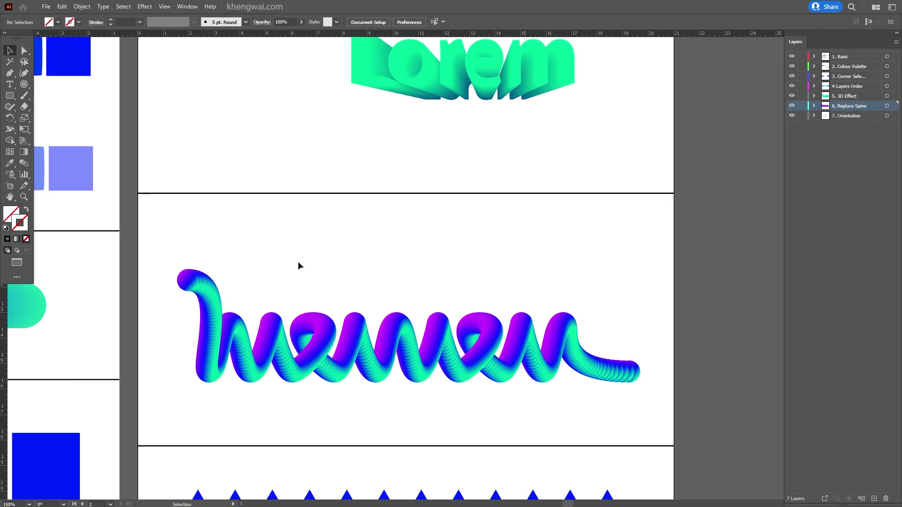
# Change the curvy tube blend's specified steps from 500 to 800
pyautogui.click(239, 324)
pyautogui.doubleClick(24, 163)
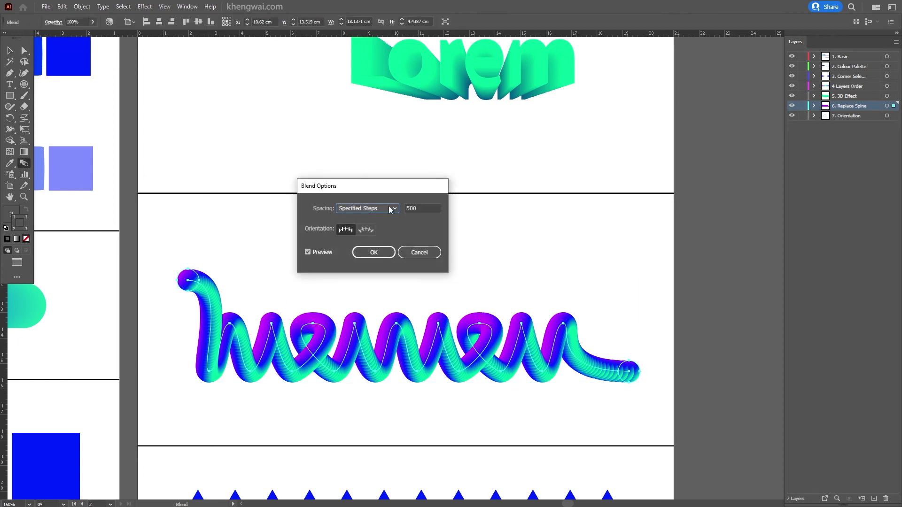
pyautogui.click(421, 208)
pyautogui.doubleClick(421, 208)
pyautogui.write('60')
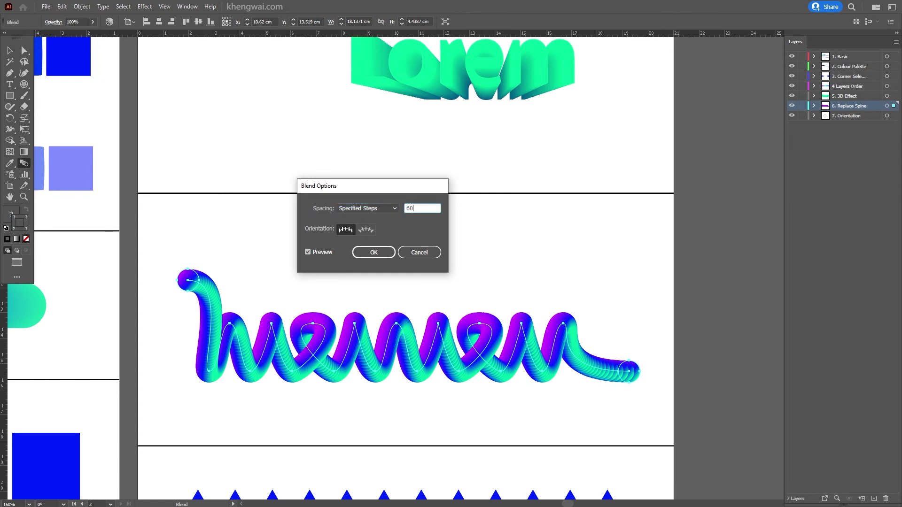
pyautogui.click(373, 252)
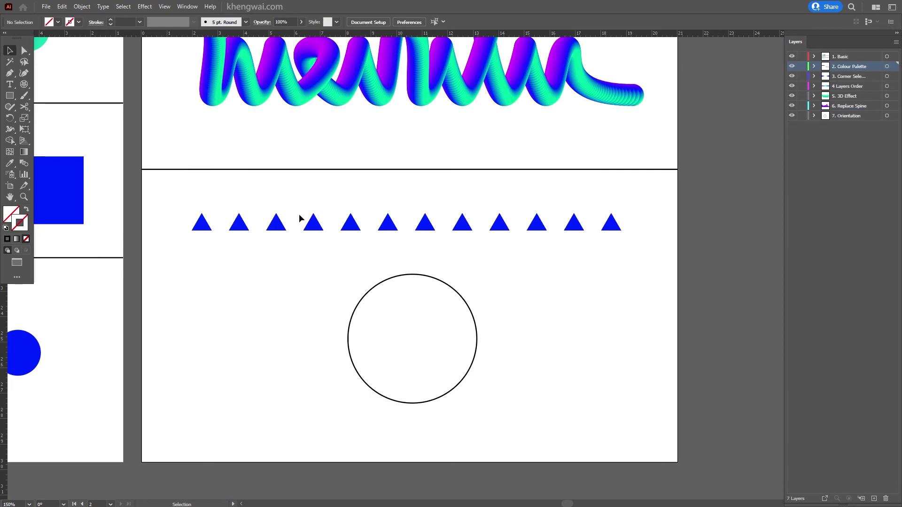
# Replace the blue triangle blend's spine with the circle path
pyautogui.click(313, 226)
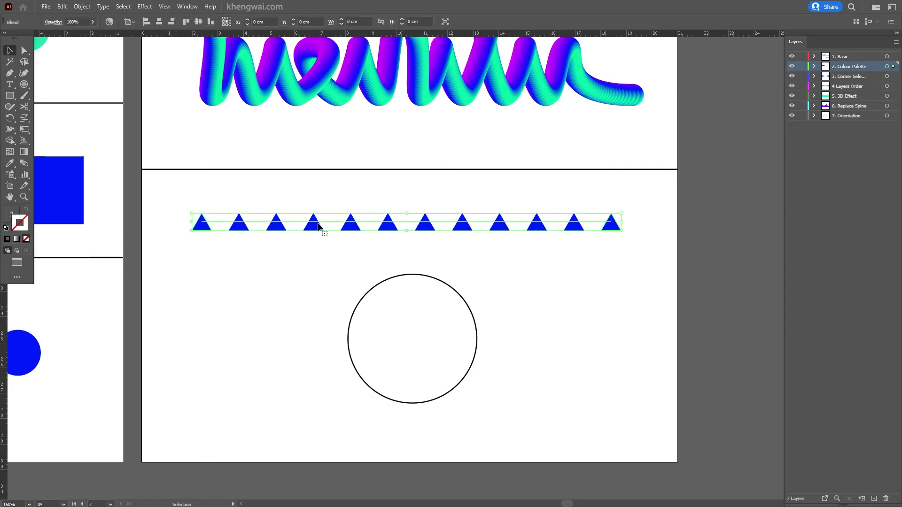
pyautogui.click(416, 277)
pyautogui.click(388, 228)
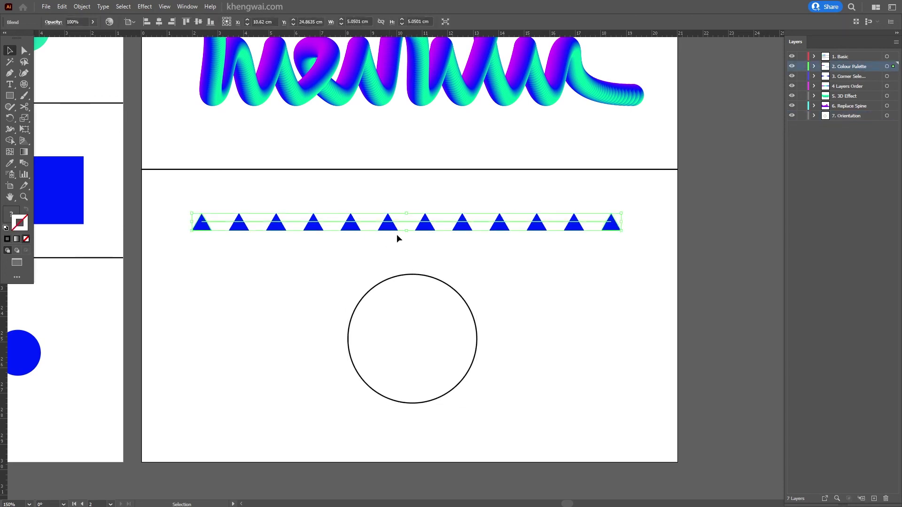
pyautogui.keyDown('shift'); pyautogui.click(422, 278); pyautogui.keyUp('shift')
pyautogui.click(82, 7)
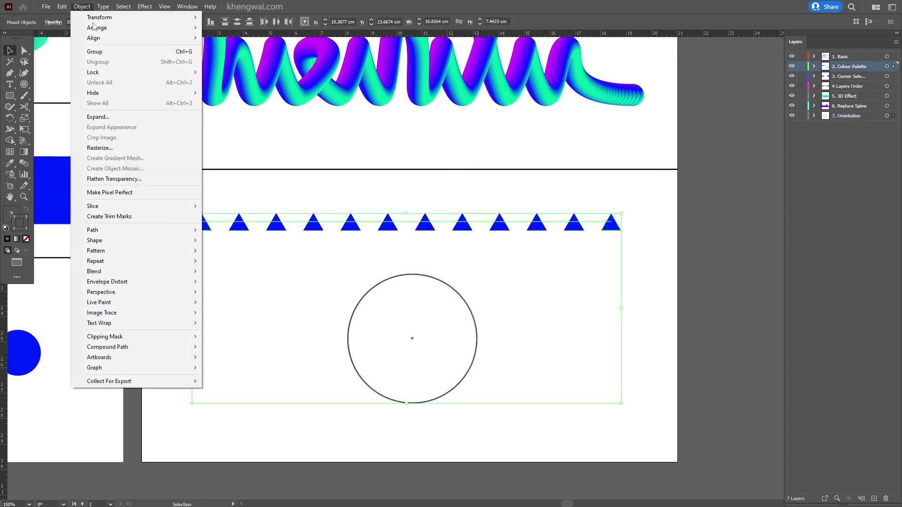
pyautogui.moveTo(162, 277)
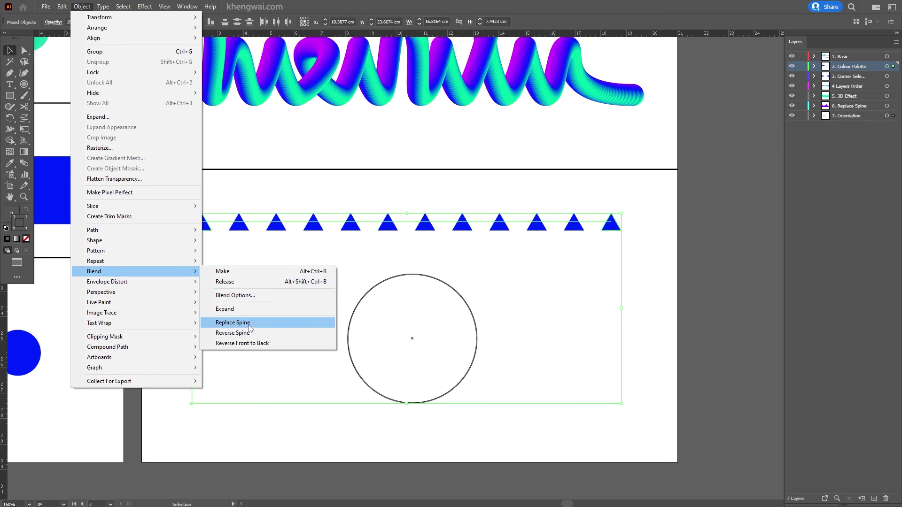
pyautogui.click(233, 323)
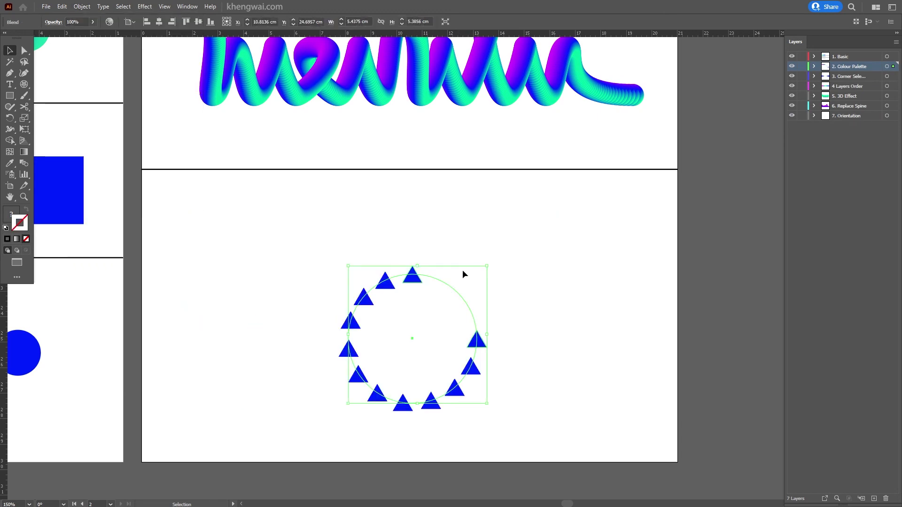
# Confirm the triangle blend's options with 10 specified steps
pyautogui.doubleClick(24, 163)
pyautogui.scroll(4, 415, 208)
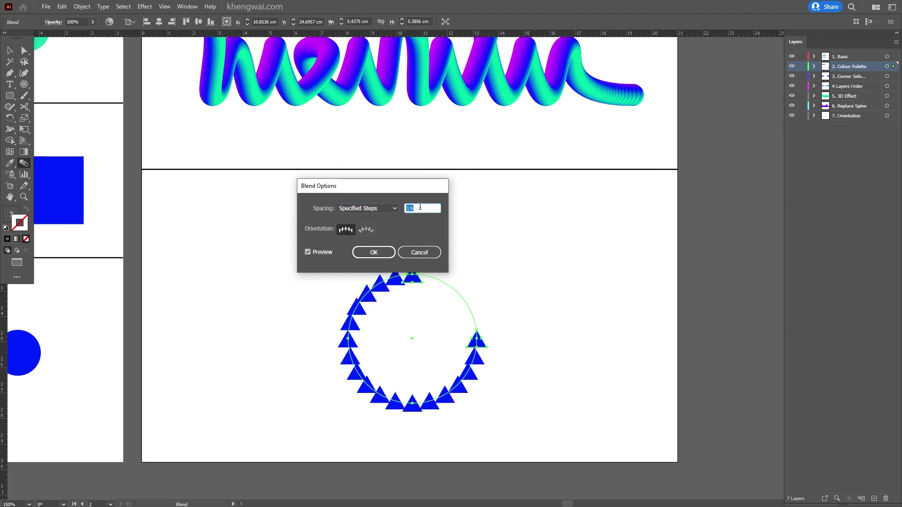
pyautogui.scroll(-4, 420, 206)
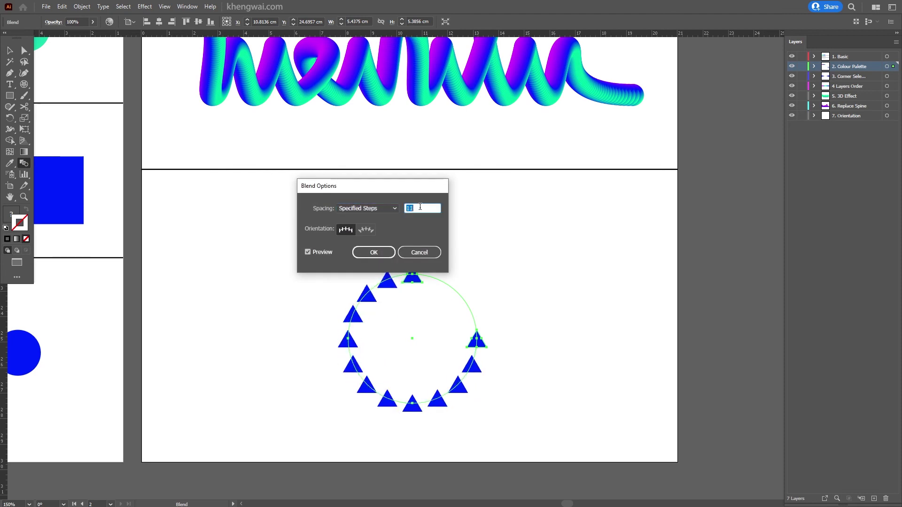
pyautogui.click(374, 252)
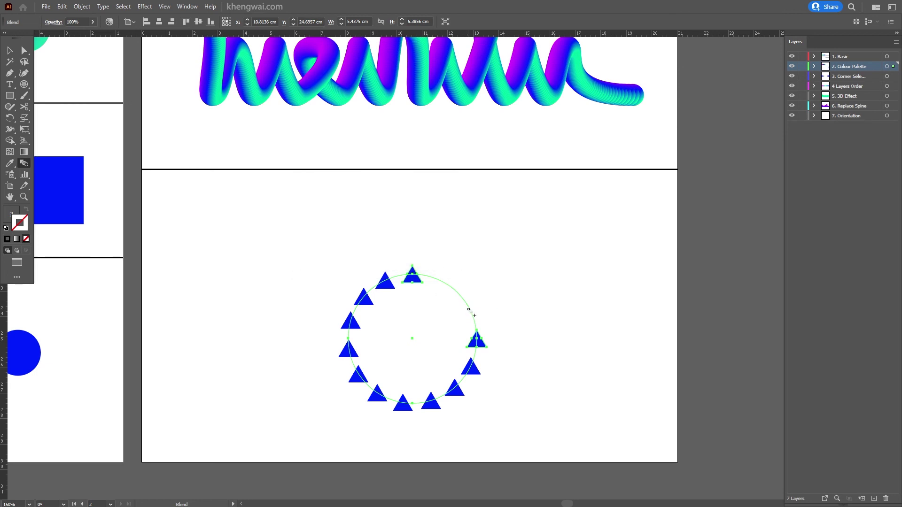
# Cut the circle spine at its top and right anchors, then test-drag the cut end and undo
pyautogui.click(24, 107)
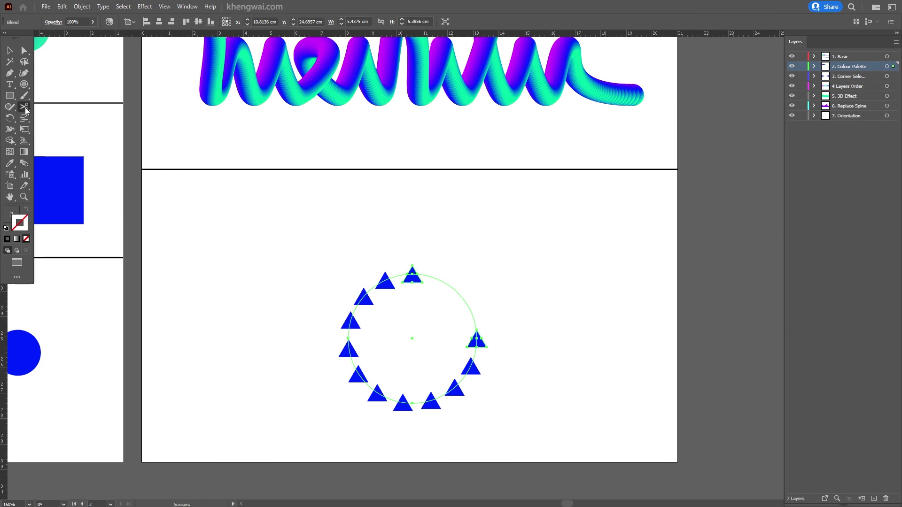
pyautogui.click(413, 274)
pyautogui.click(477, 338)
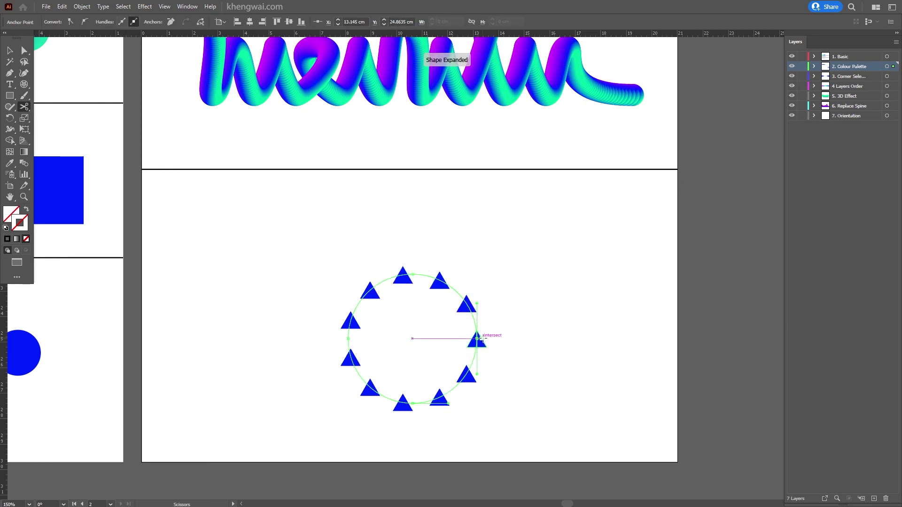
pyautogui.press('a')
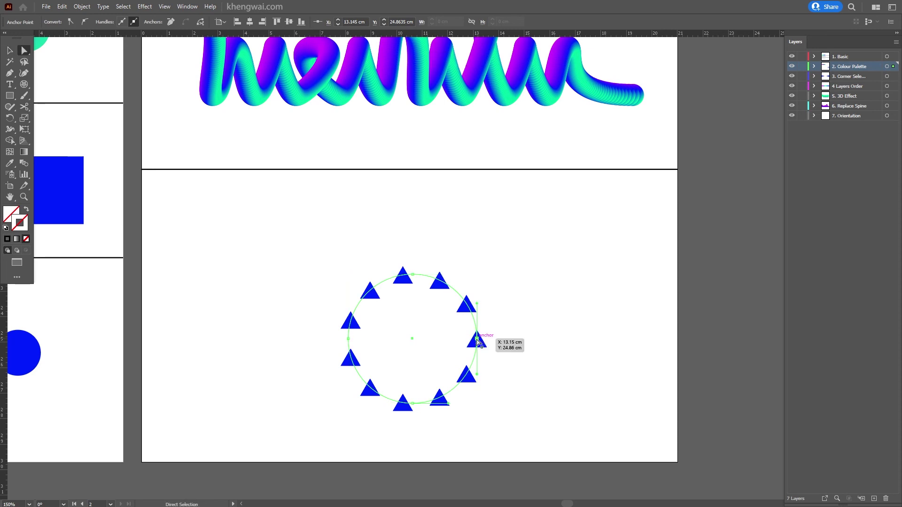
pyautogui.moveTo(477, 338); pyautogui.dragTo(517, 348)
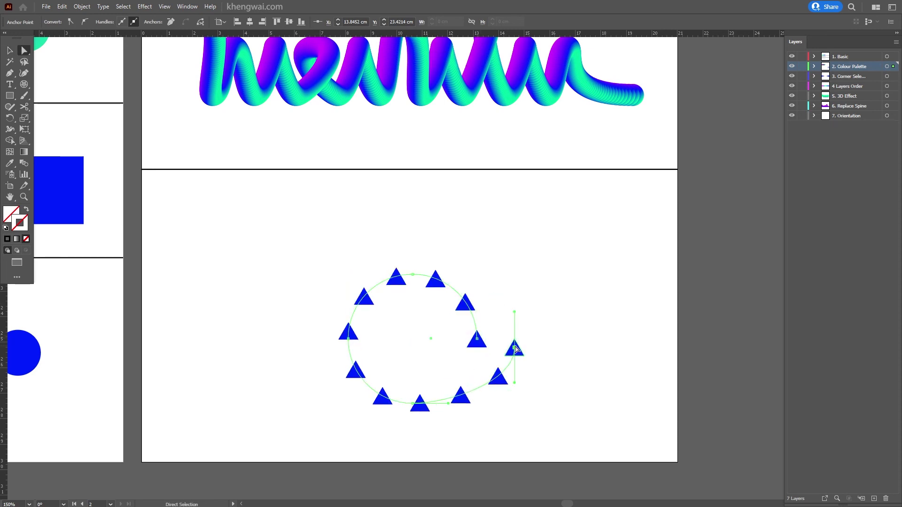
pyautogui.hotkey('ctrl', 'z')
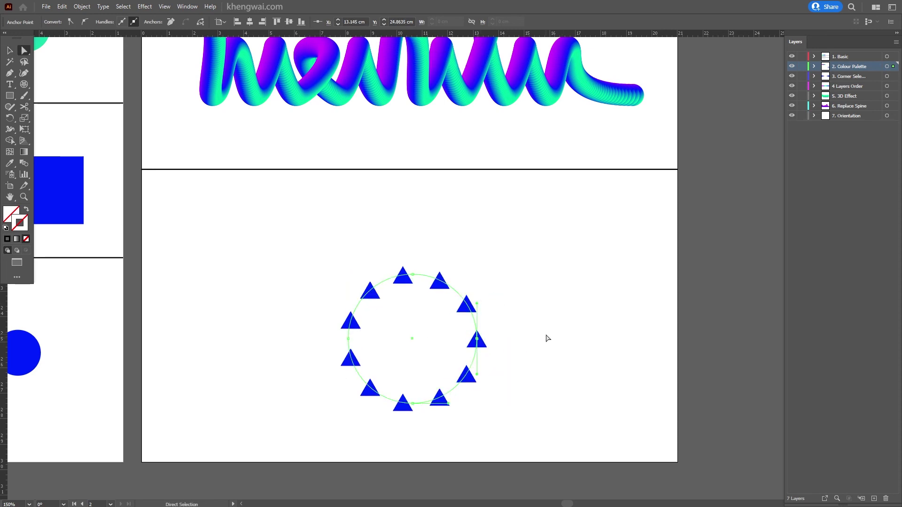
# Set the blend orientation to Align to Path so the triangles rotate along the circle
pyautogui.press('v')
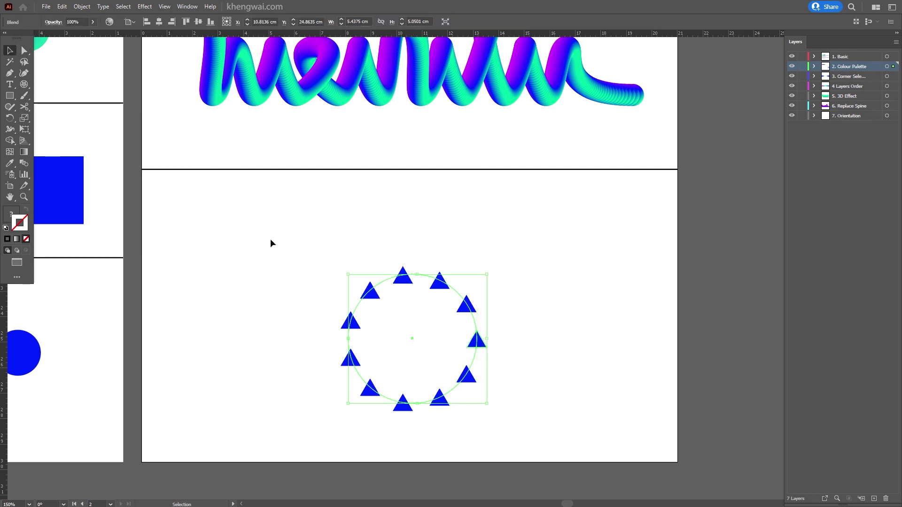
pyautogui.doubleClick(24, 164)
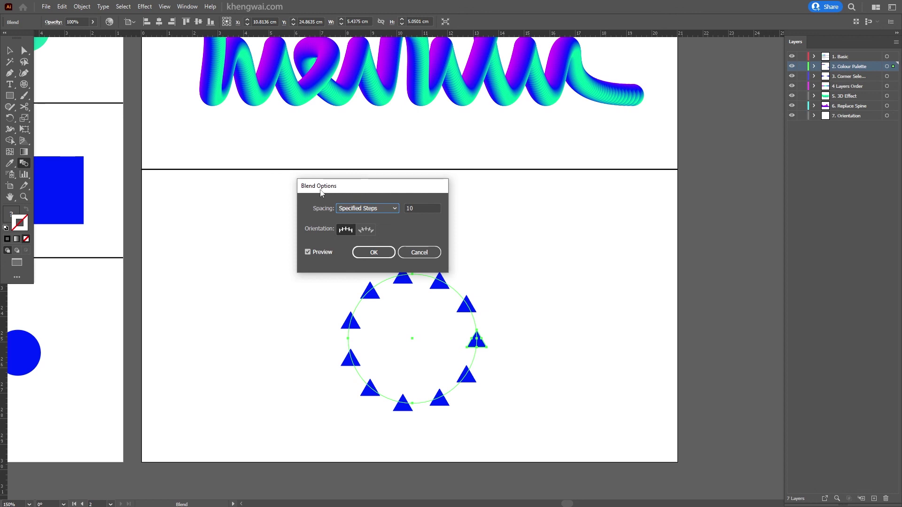
pyautogui.click(366, 229)
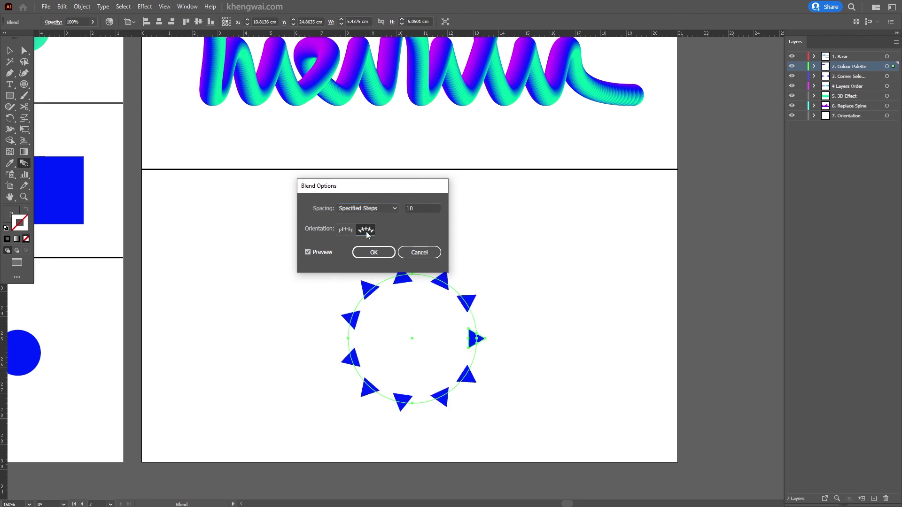
pyautogui.moveTo(380, 192); pyautogui.dragTo(414, 166)
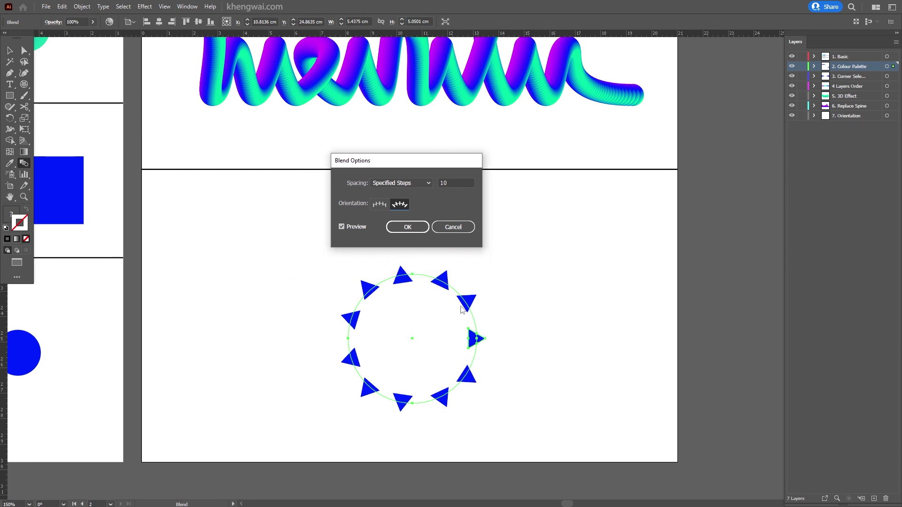
pyautogui.click(408, 227)
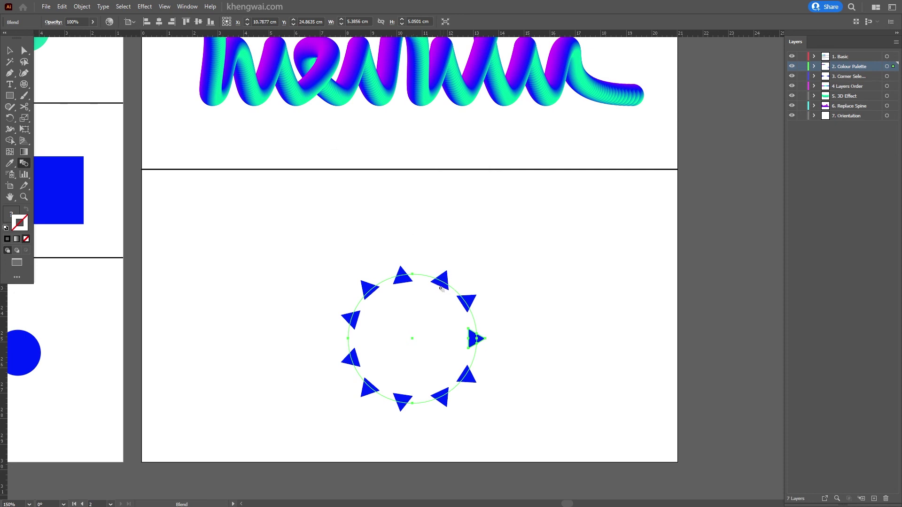
# Apply Object > Blend > Reverse Front to Back to the circular blend, then deselect it
pyautogui.press('v')
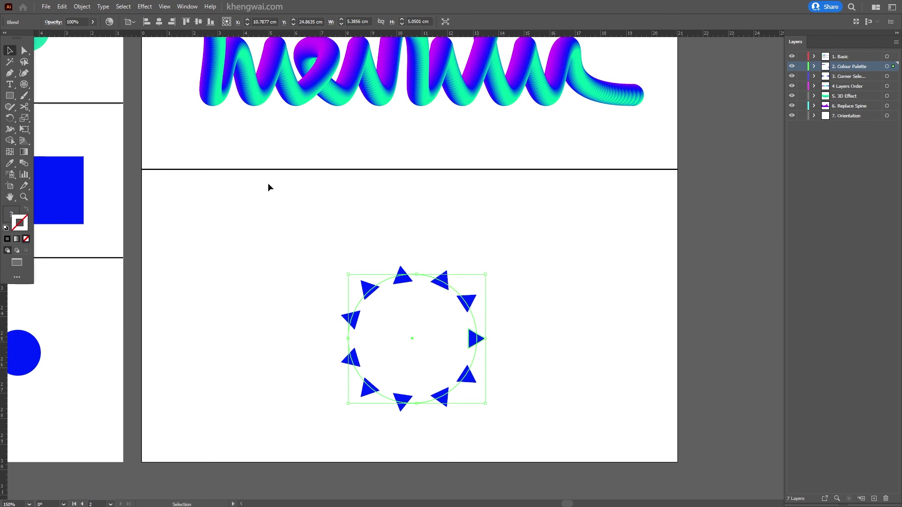
pyautogui.click(81, 7)
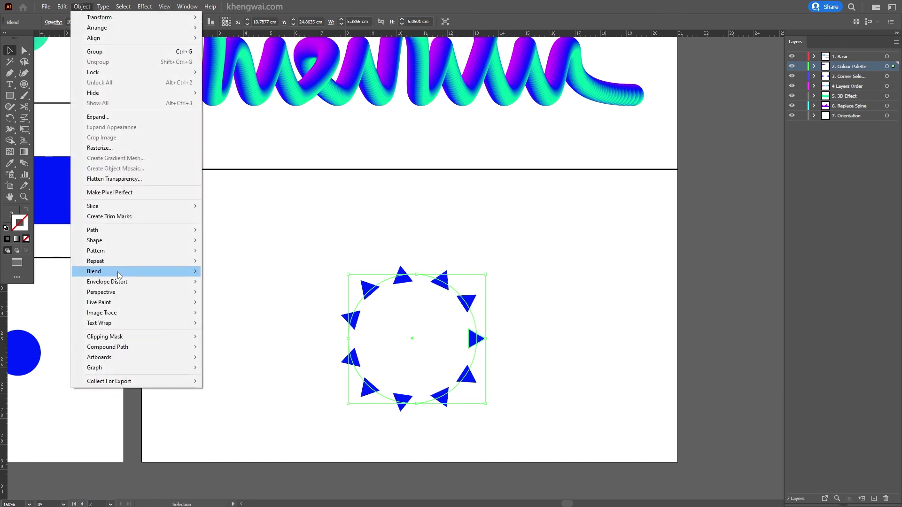
pyautogui.moveTo(123, 274)
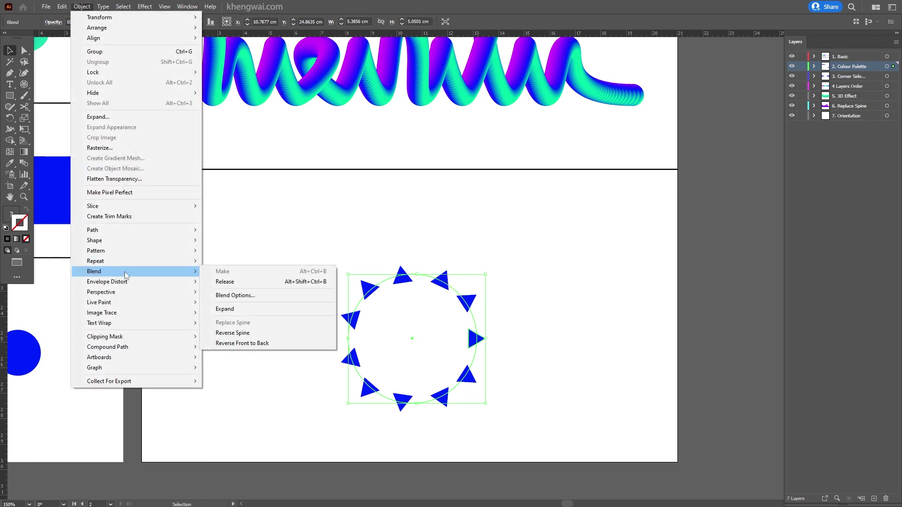
pyautogui.click(249, 345)
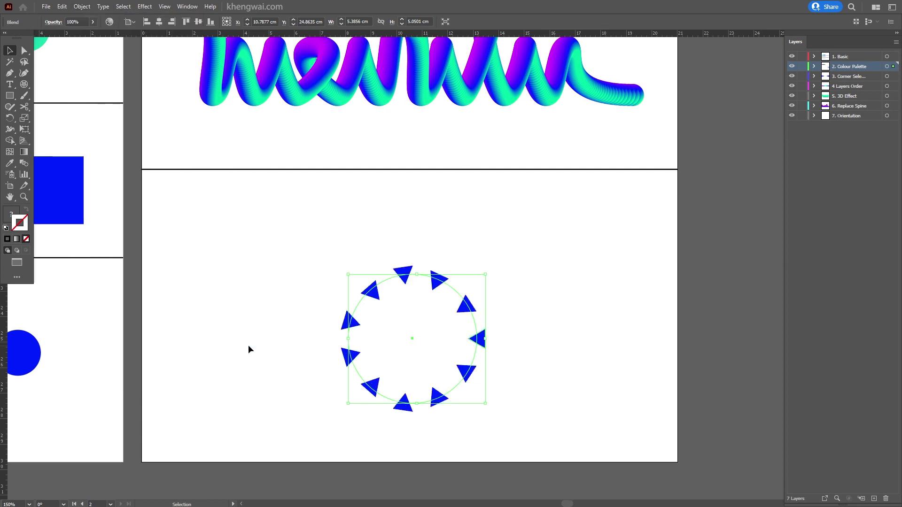
pyautogui.click(514, 325)
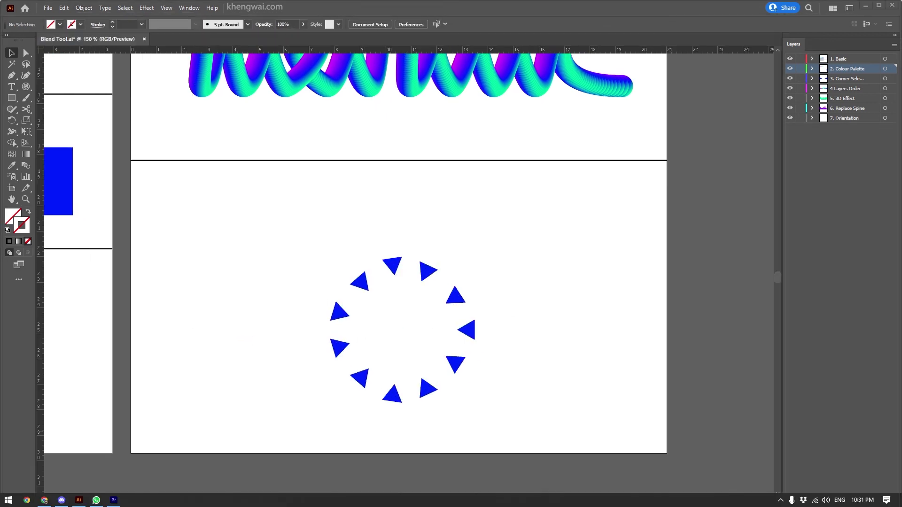
# Expand the circular triangle blend into separate shapes with Object > Expand
pyautogui.click(330, 355)
pyautogui.click(84, 8)
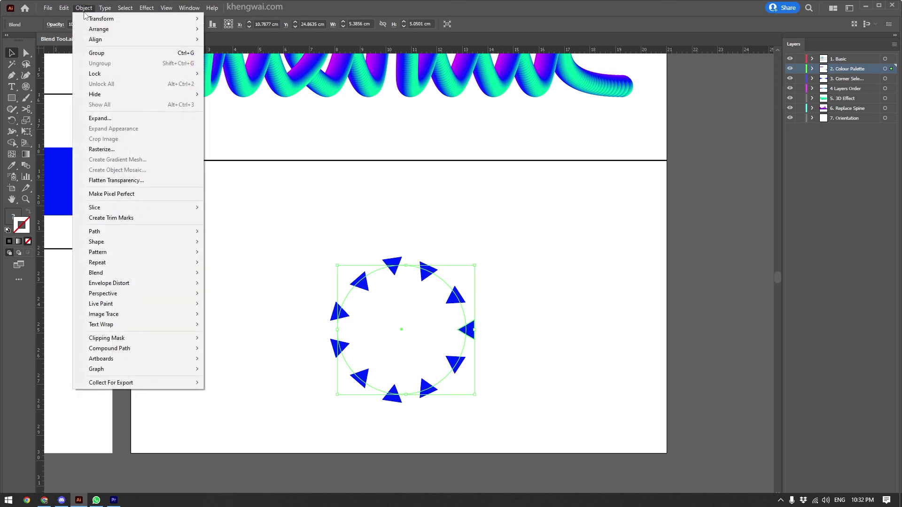
pyautogui.click(106, 123)
pyautogui.click(434, 306)
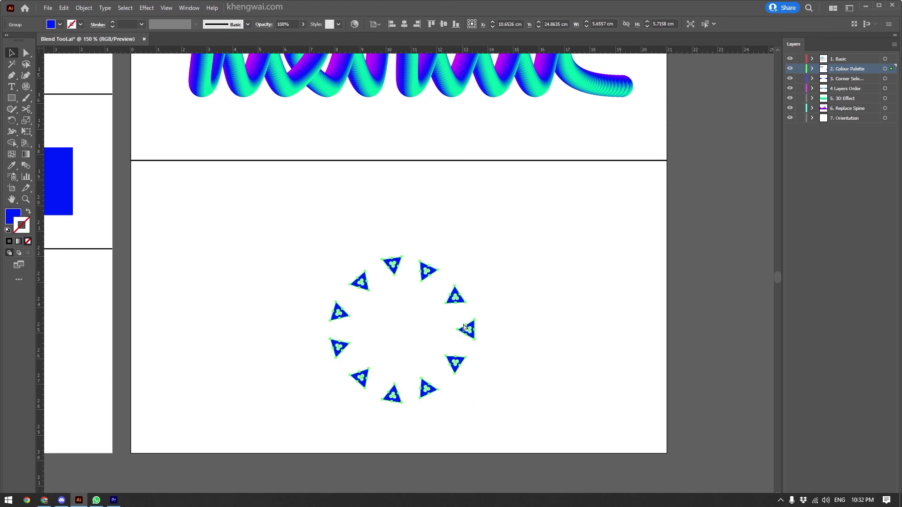
# Nudge the left and bottom triangles into line with the ring, then marquee-select all triangles
pyautogui.click(498, 310)
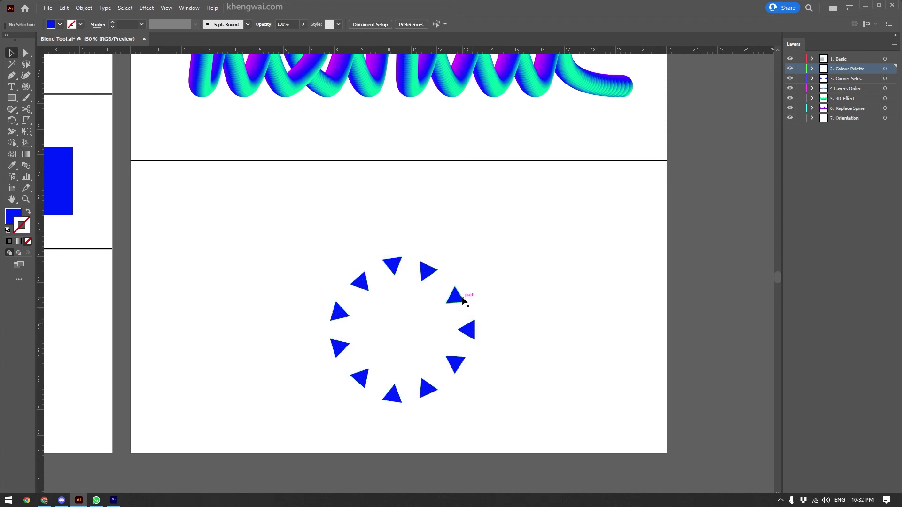
pyautogui.scroll(2, 404, 271)
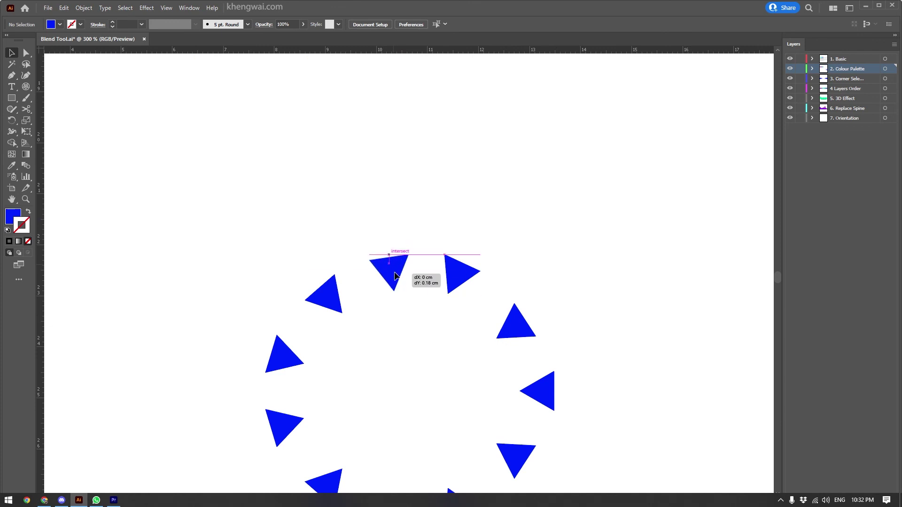
pyautogui.click(396, 268)
pyautogui.scroll(-2, 395, 281)
pyautogui.moveTo(295, 311); pyautogui.dragTo(300, 306)
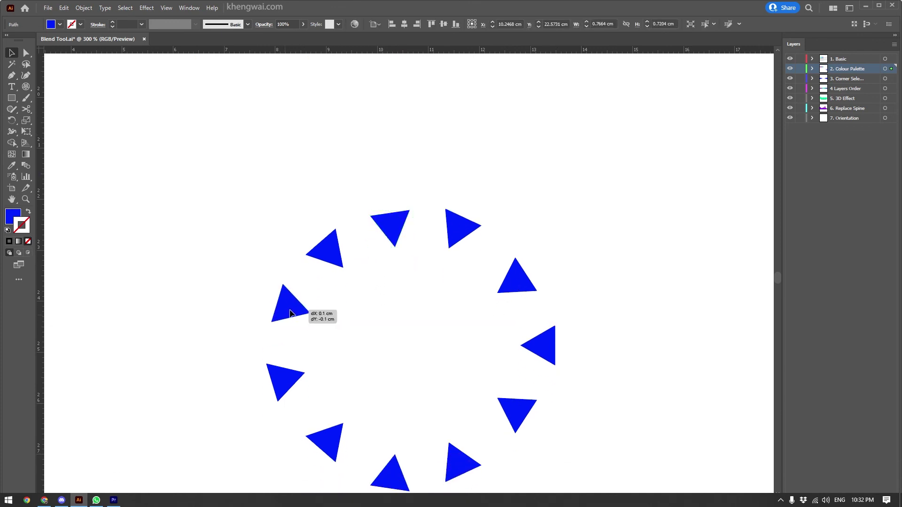
pyautogui.moveTo(370, 349); pyautogui.dragTo(356, 312)
pyautogui.moveTo(385, 444); pyautogui.dragTo(386, 443)
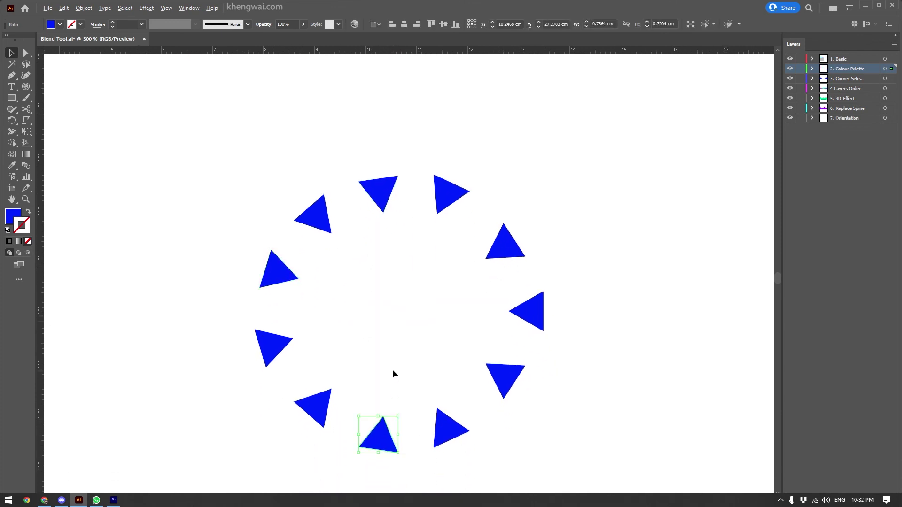
pyautogui.scroll(-2, 393, 369)
pyautogui.moveTo(449, 254); pyautogui.dragTo(286, 430)
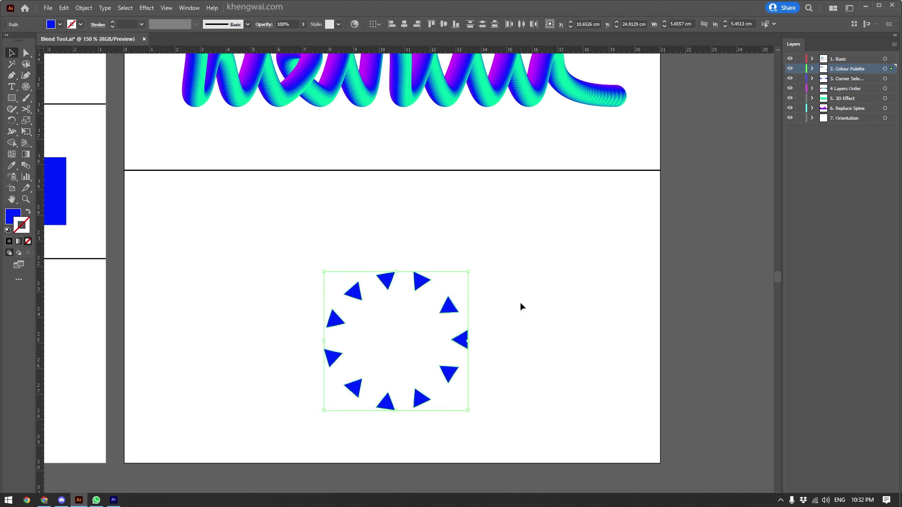